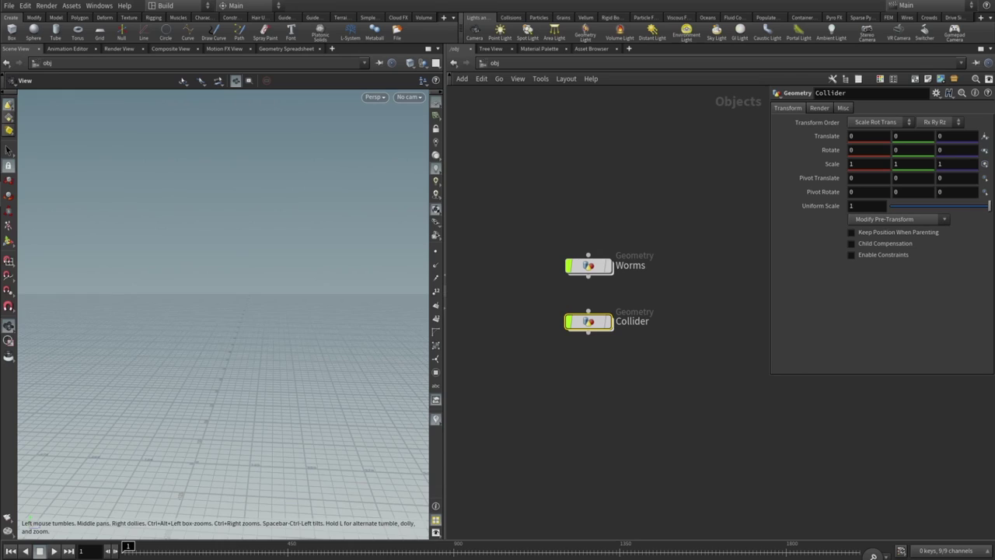
# Display the Collider object, enter its network, and orbit around the head bust from several sides.
pyautogui.click(603, 323)
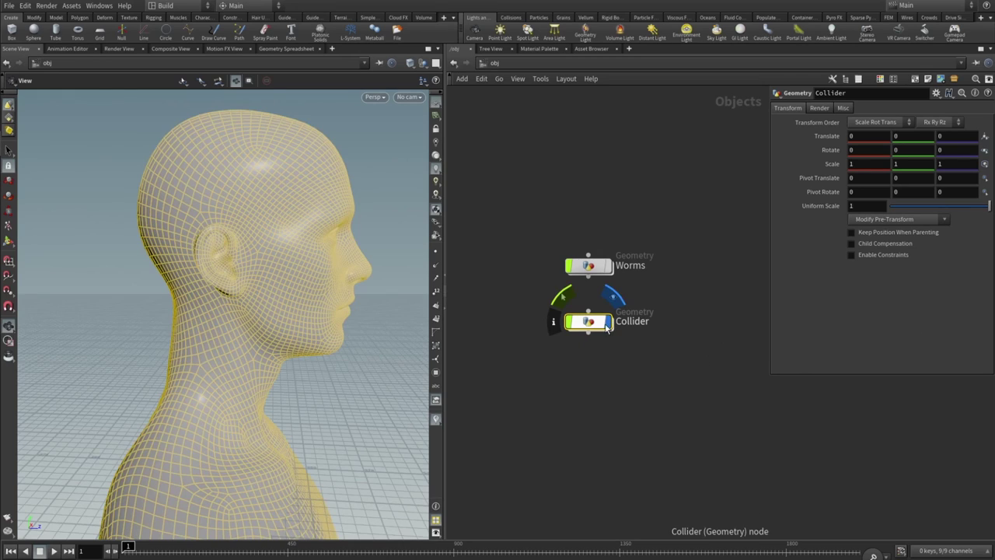
pyautogui.doubleClick(591, 324)
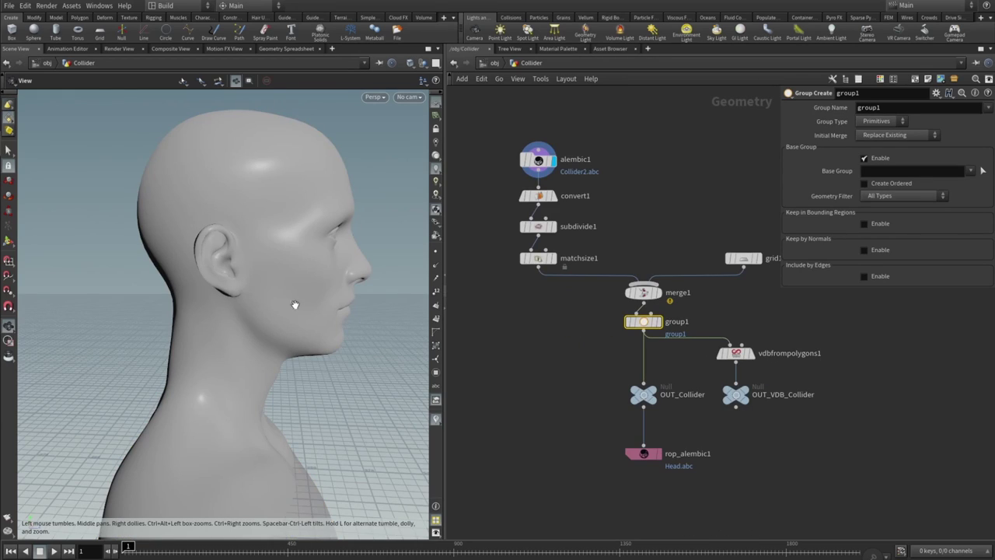
pyautogui.moveTo(334, 297); pyautogui.dragTo(228, 249)
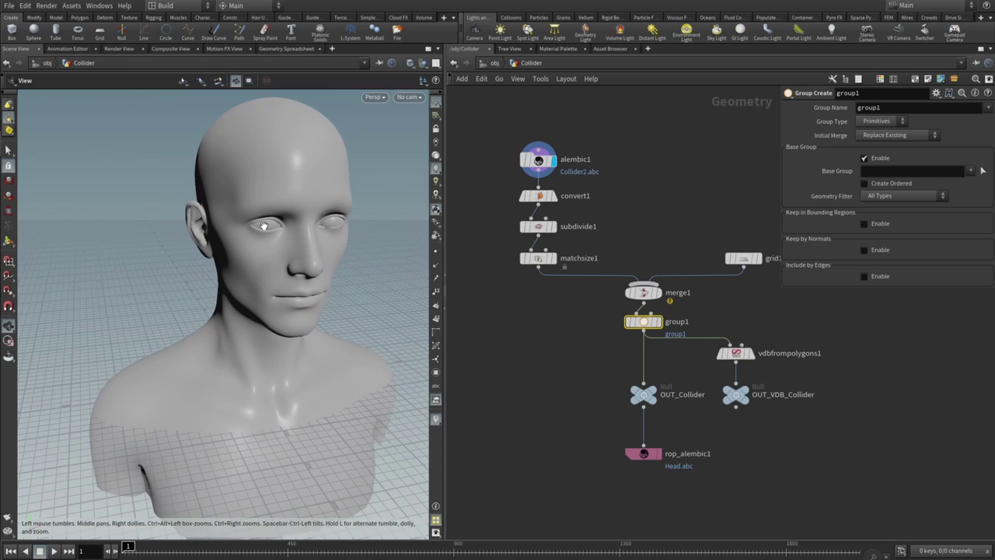
pyautogui.moveTo(279, 325); pyautogui.dragTo(263, 338)
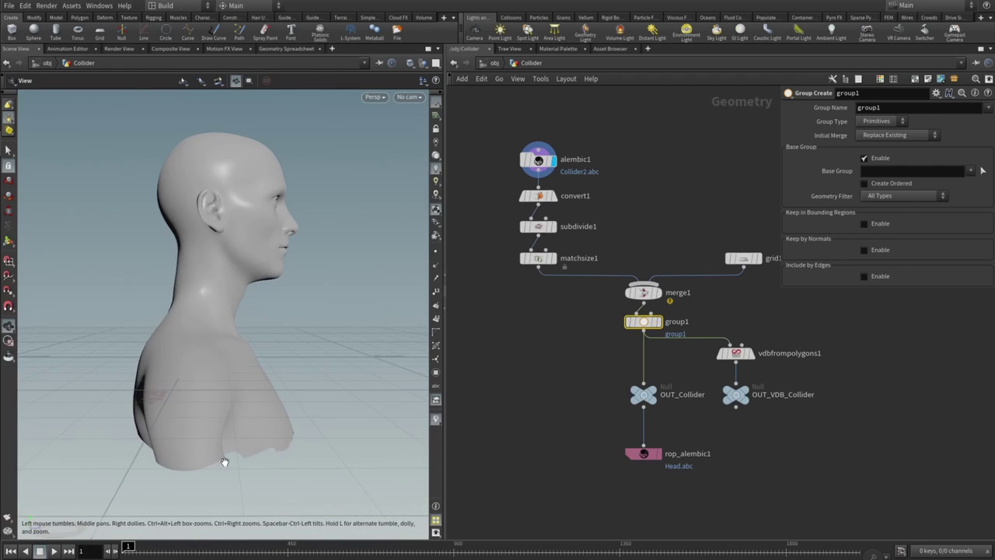
pyautogui.moveTo(224, 467); pyautogui.dragTo(125, 326)
pyautogui.moveTo(352, 336); pyautogui.dragTo(230, 302)
# Inspect the alembic1 import and convert1 polygon conversion settings on the wireframe bust.
pyautogui.click(537, 161)
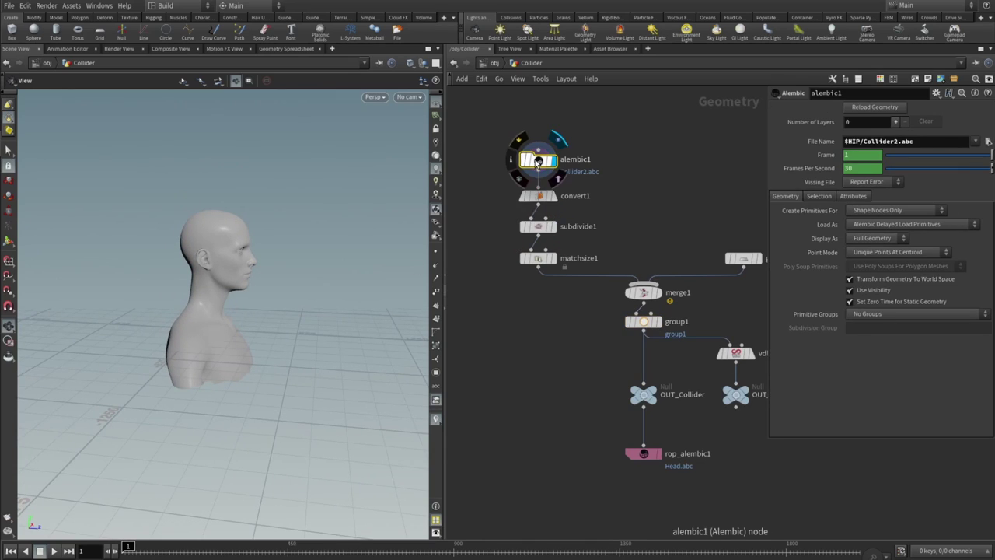
pyautogui.click(538, 196)
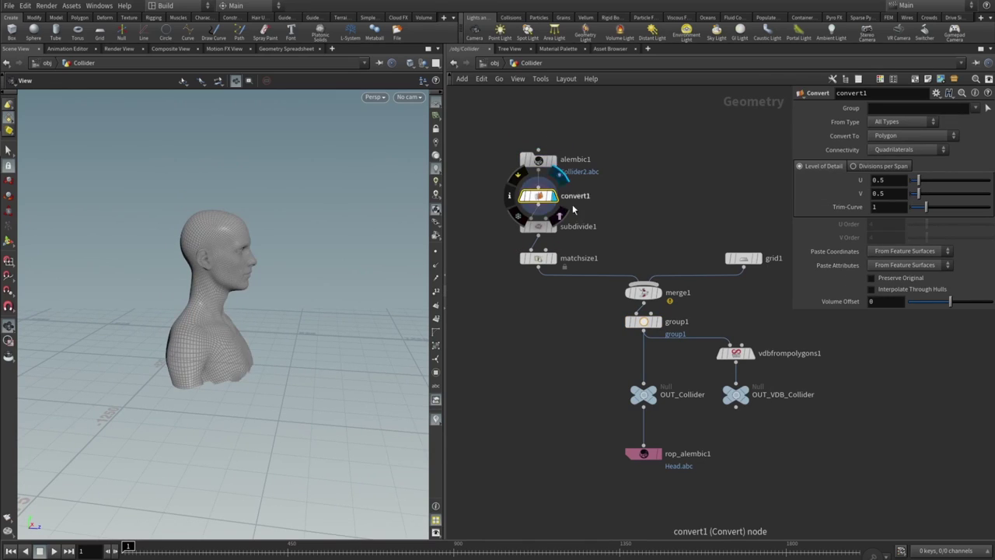
pyautogui.moveTo(200, 278); pyautogui.dragTo(221, 315)
pyautogui.scroll(3, 195, 273)
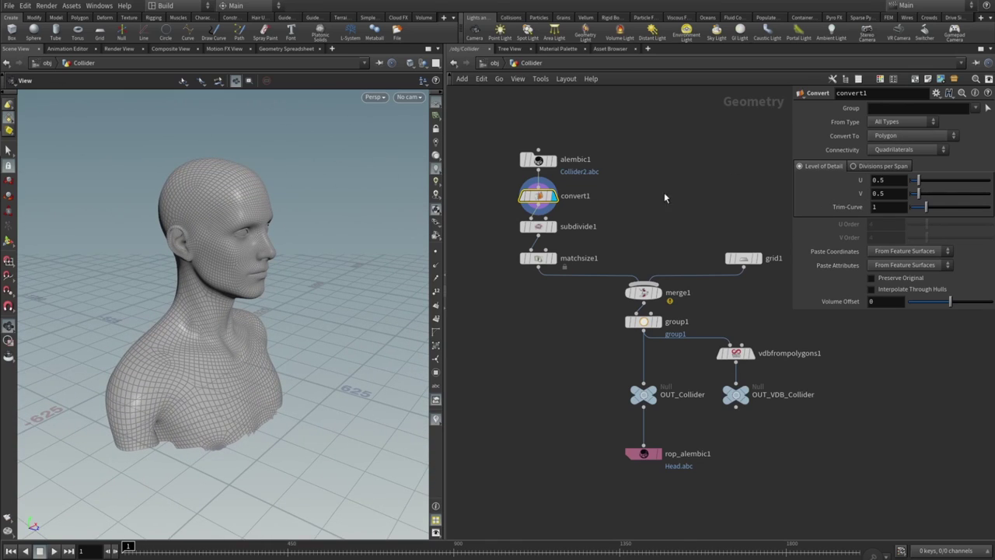
# Display the subdivide1 mesh and then the matchsize1 resized bust, framing it.
pyautogui.click(553, 226)
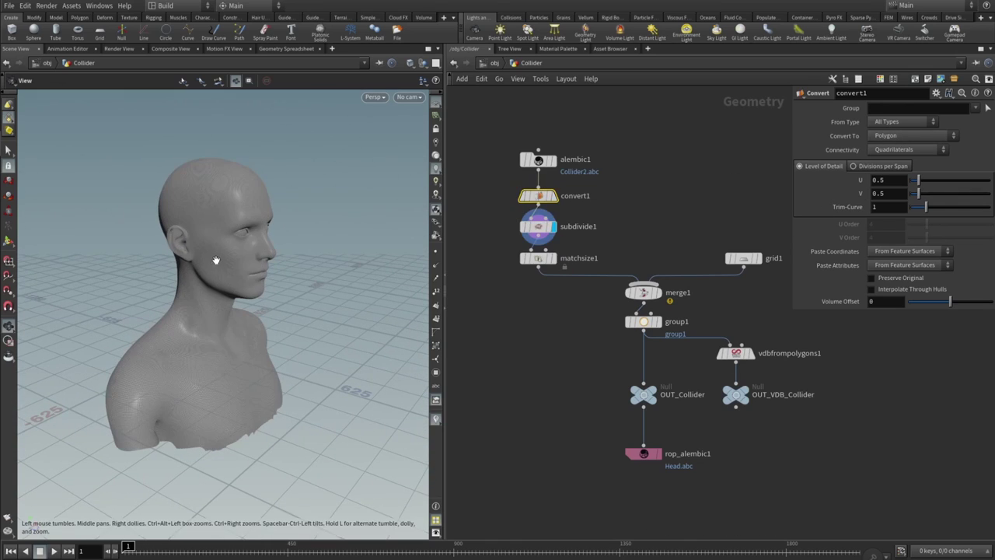
pyautogui.moveTo(217, 258); pyautogui.dragTo(213, 236)
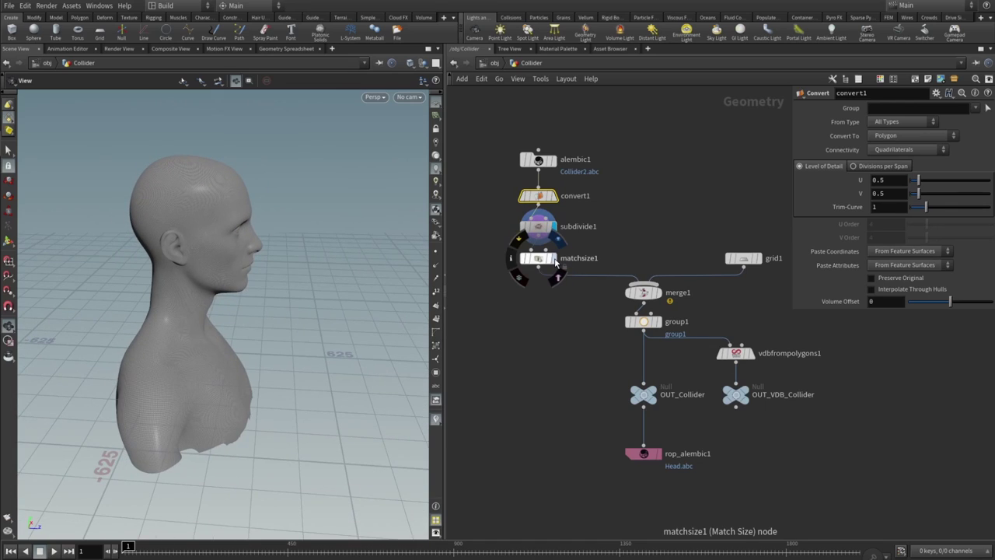
pyautogui.click(555, 261)
pyautogui.click(537, 267)
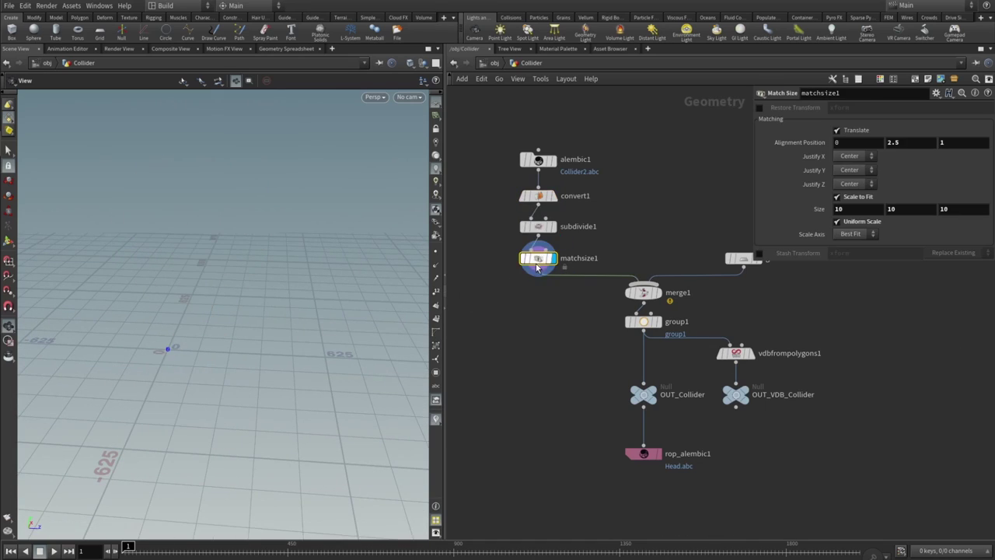
pyautogui.press('h')
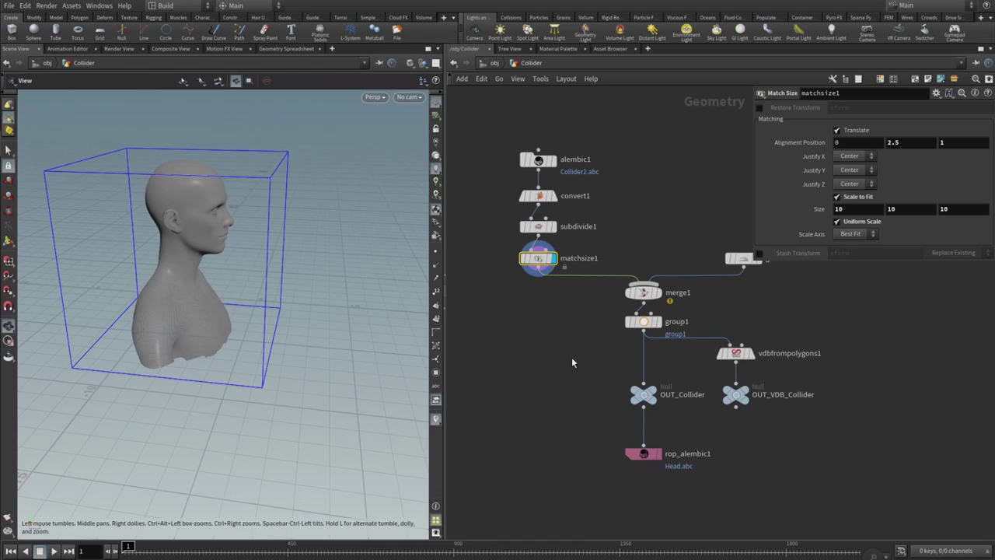
# Display the grid1 floor, then the merge1 output combining head and grid.
pyautogui.press('h')
pyautogui.click(725, 273)
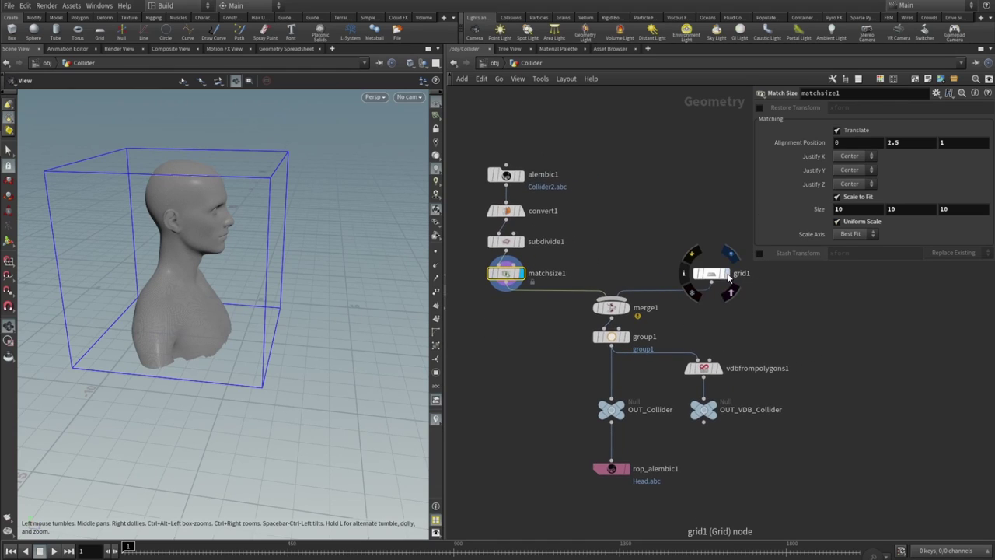
pyautogui.click(626, 308)
pyautogui.moveTo(201, 302); pyautogui.dragTo(282, 271)
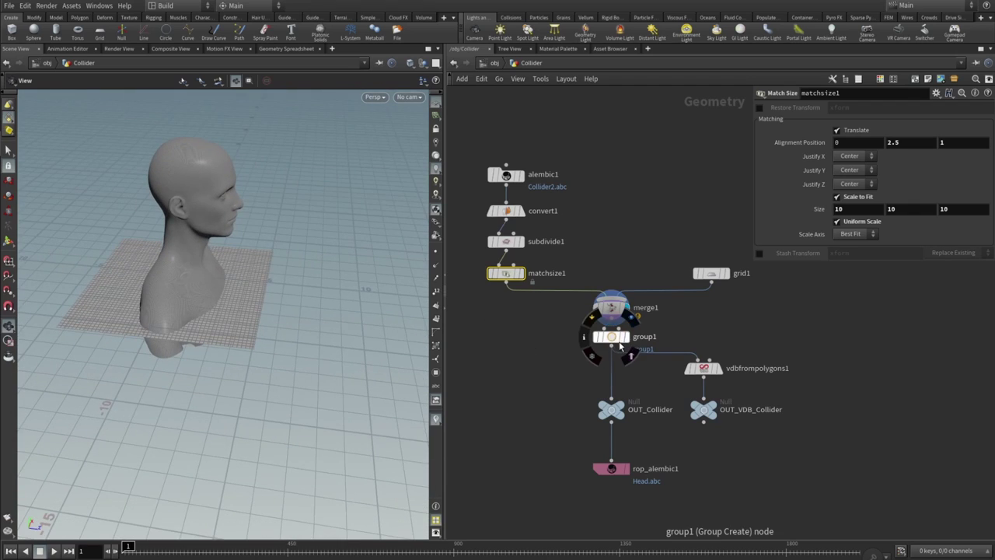
# Inspect group1, then select OUT_Collider and orbit around the grouped head and grid.
pyautogui.click(625, 350)
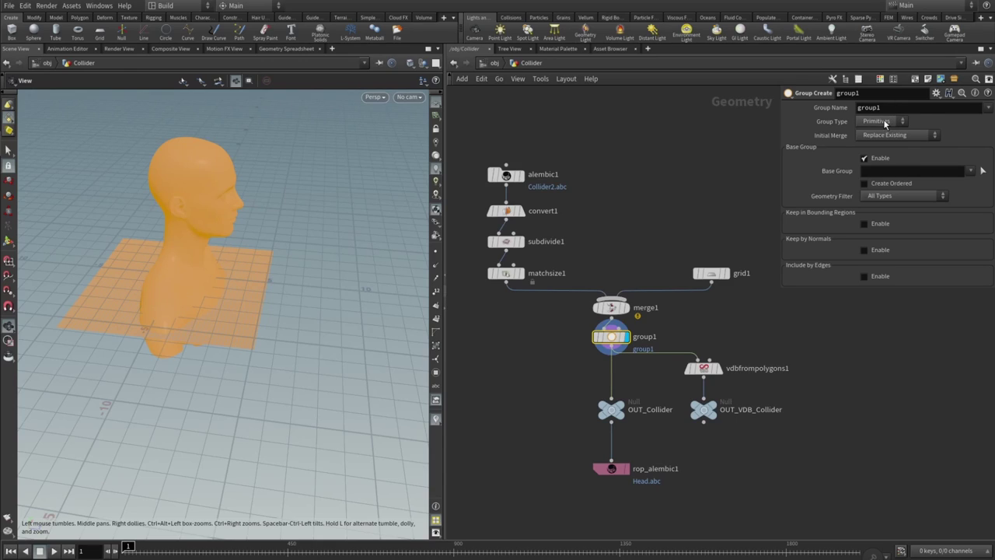
pyautogui.click(621, 362)
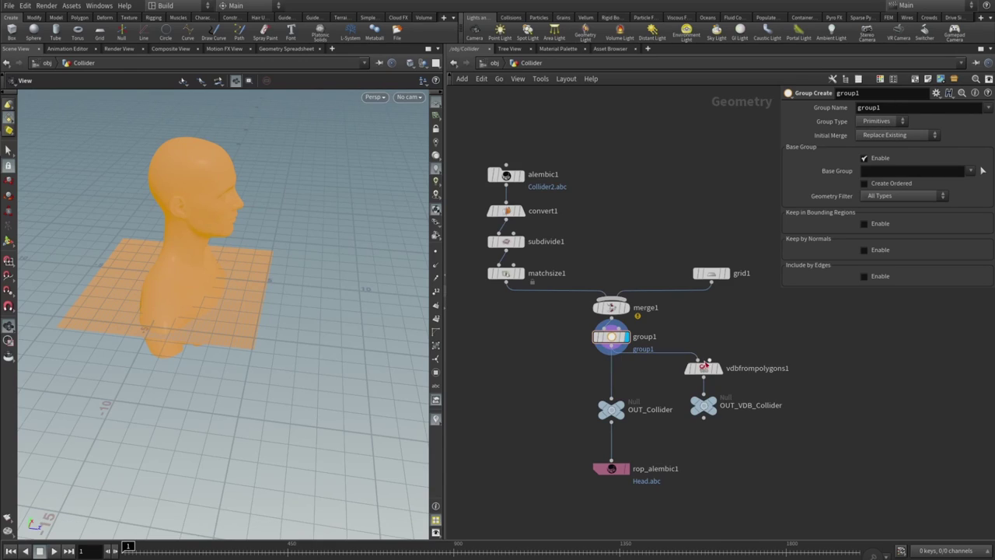
pyautogui.click(611, 410)
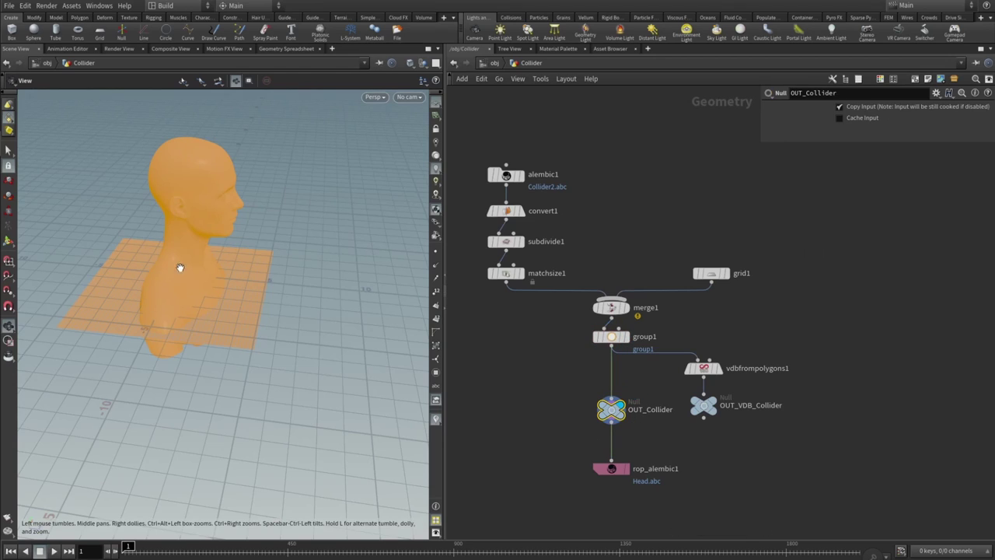
pyautogui.moveTo(249, 285); pyautogui.dragTo(209, 262)
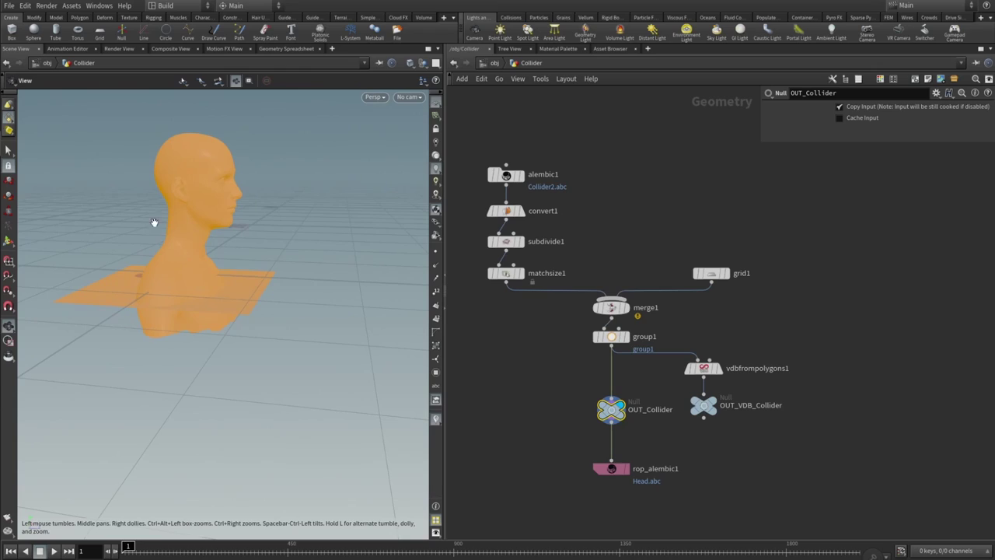
pyautogui.moveTo(722, 375)
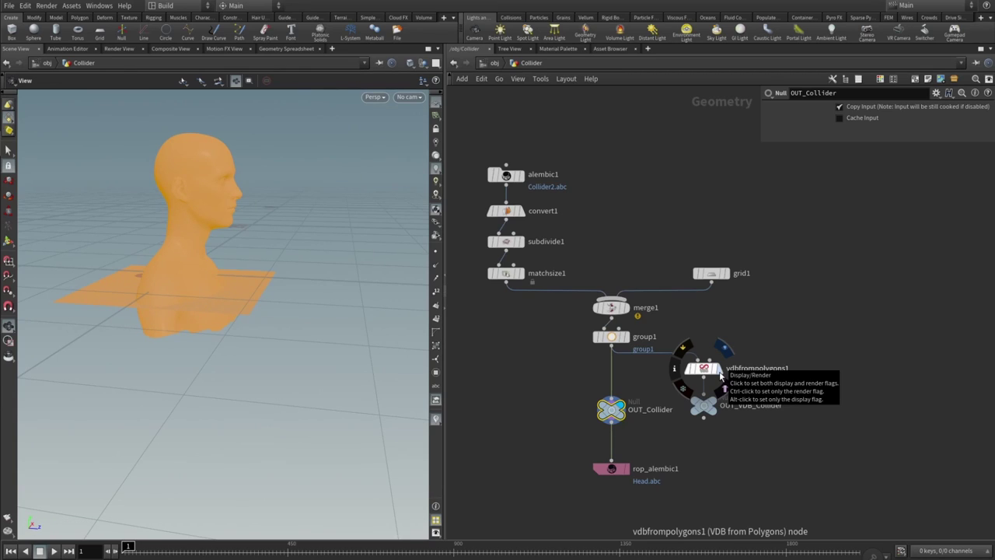
# Display vdbfrompolygons1 and rename its output node OUT_VDB_Collider.
pyautogui.click(721, 376)
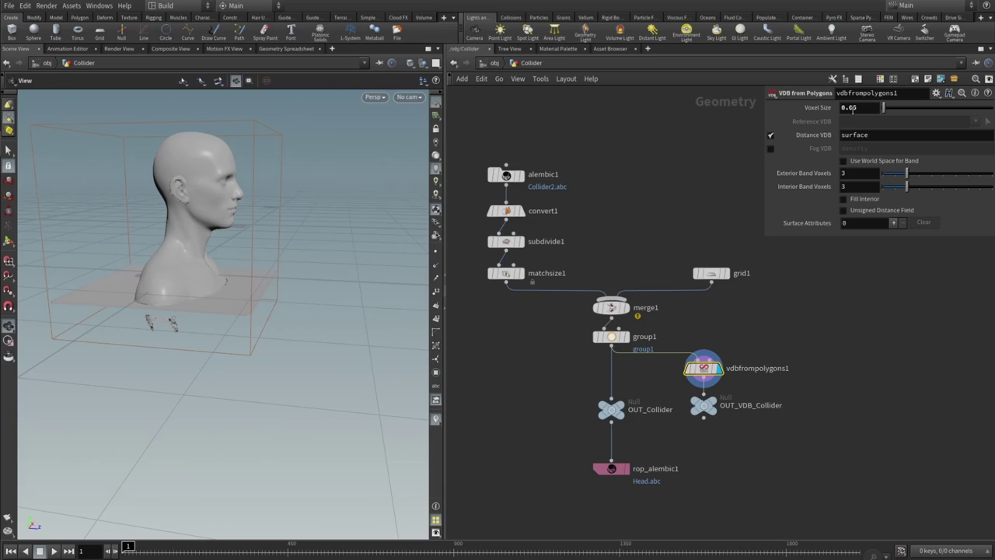
pyautogui.moveTo(713, 406)
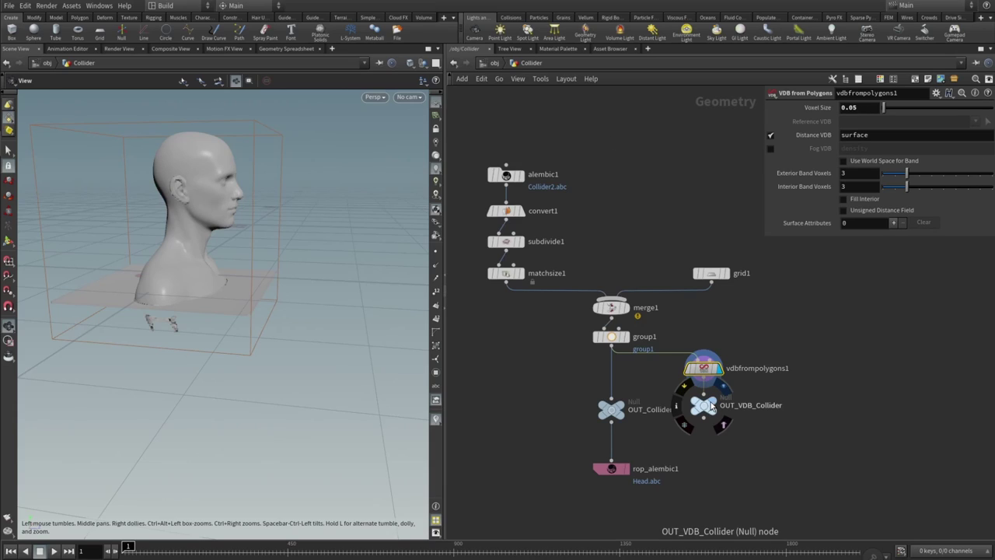
pyautogui.doubleClick(736, 410)
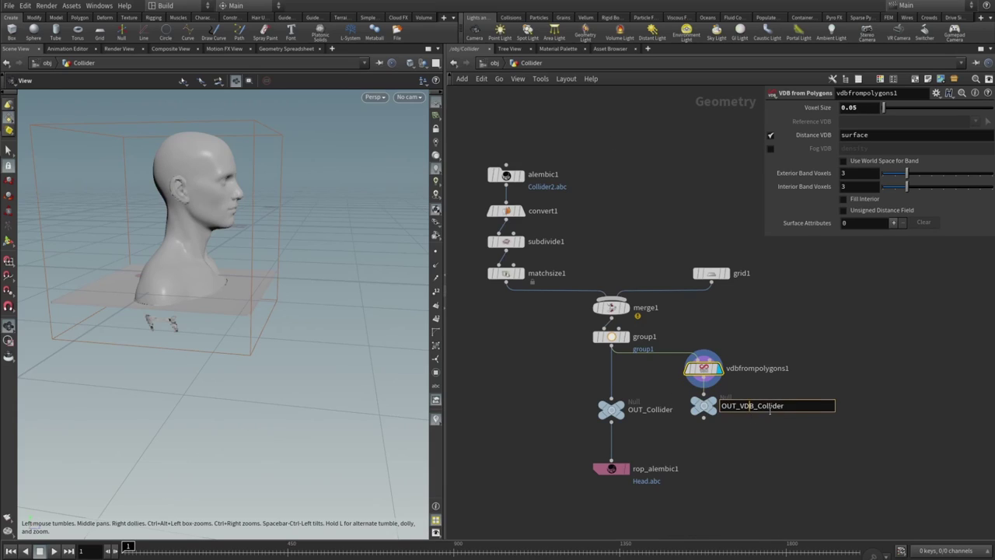
pyautogui.press('Return')
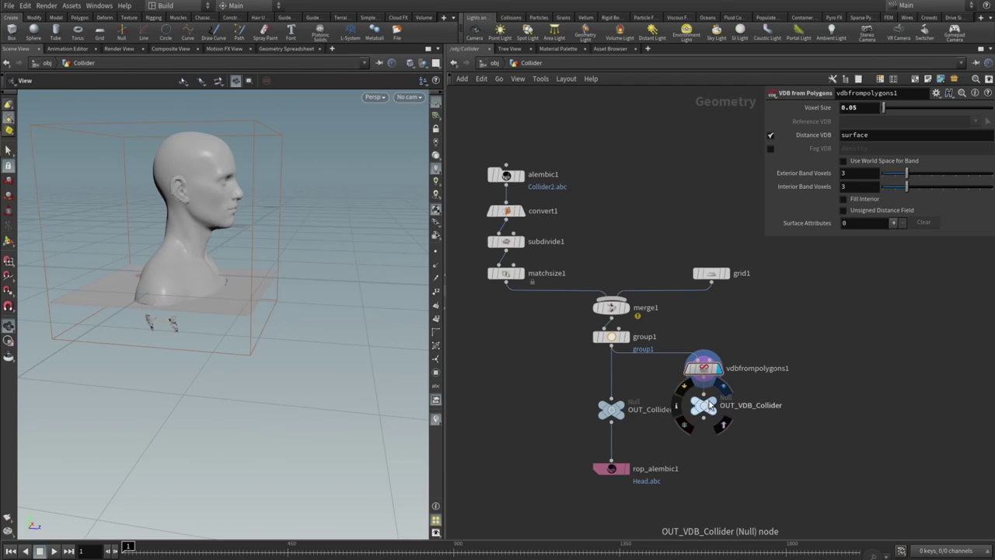
pyautogui.click(706, 397)
pyautogui.press('Escape')
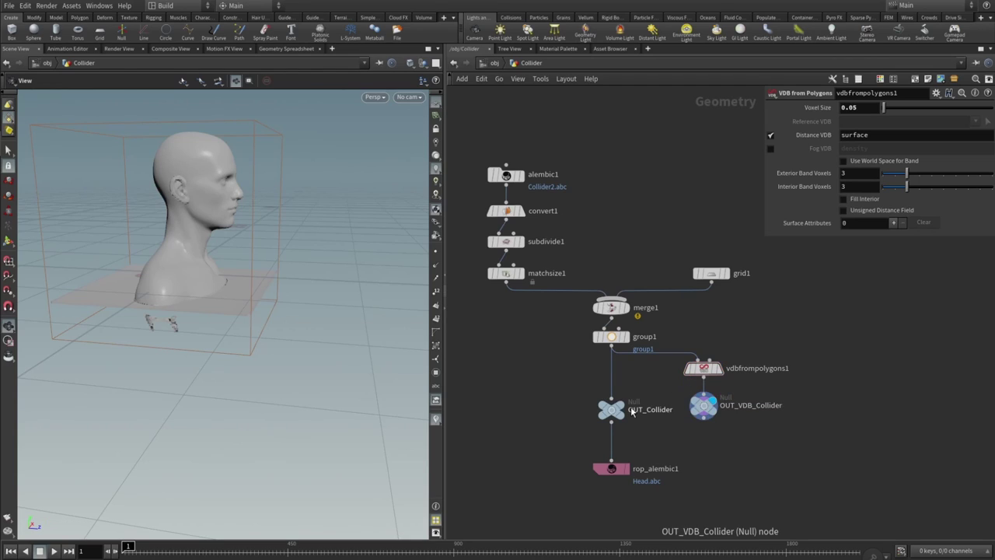
# Re-display OUT_Collider, check the rop_alembic1 Head.abc export, and return to /obj.
pyautogui.click(627, 408)
pyautogui.click(611, 468)
pyautogui.moveTo(590, 501); pyautogui.dragTo(533, 446, button='middle')
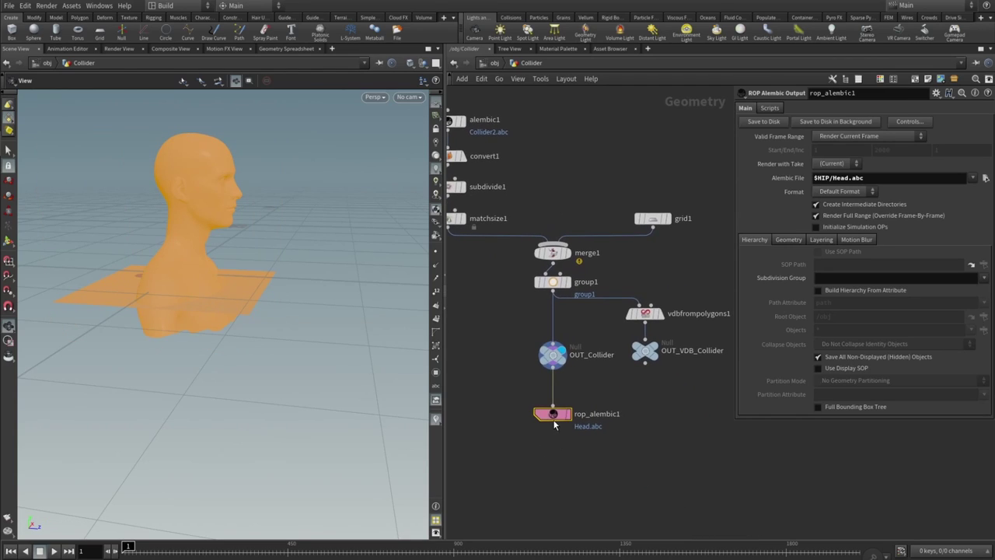
pyautogui.moveTo(542, 423)
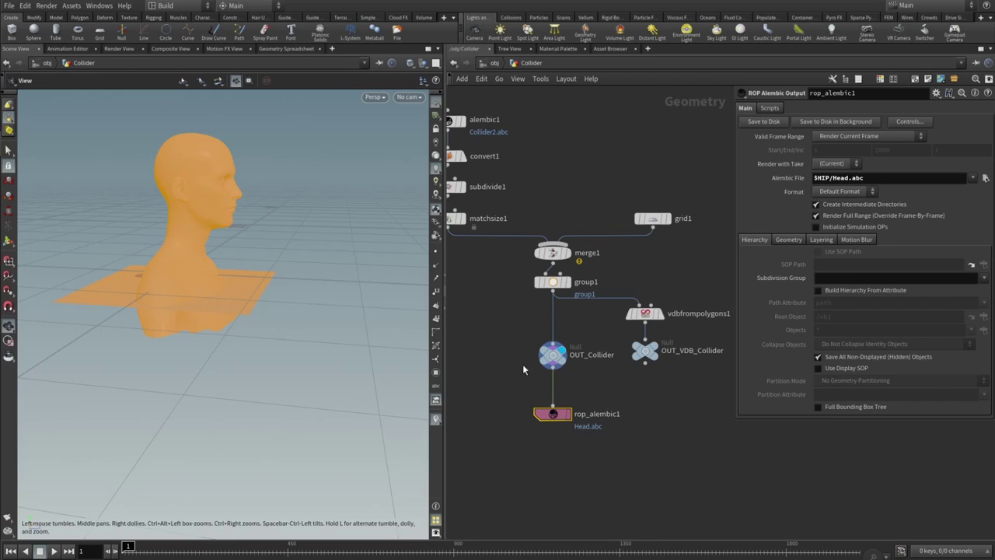
pyautogui.press('u')
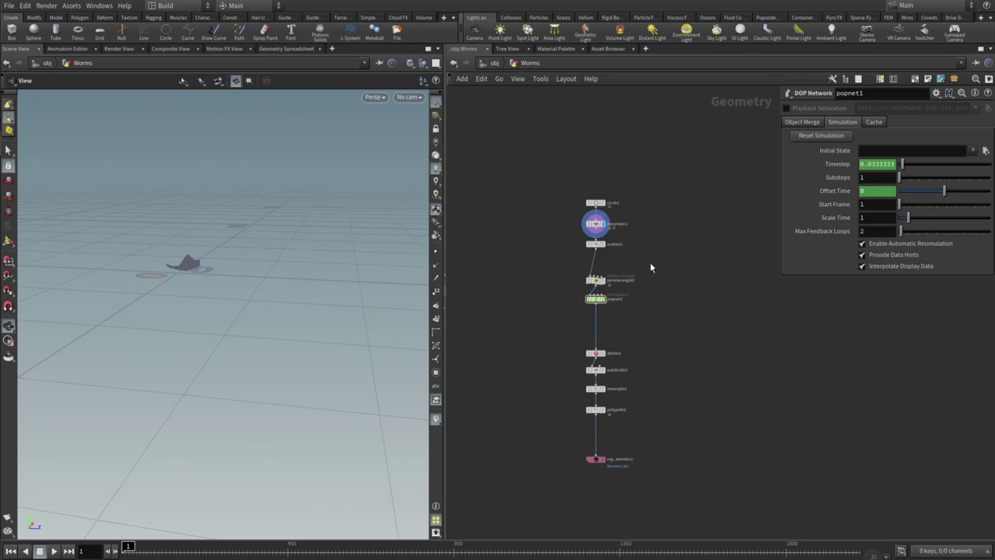
# Dolly in on the mountain-deformed patch in the Worms viewport.
pyautogui.scroll(5, 196, 248)
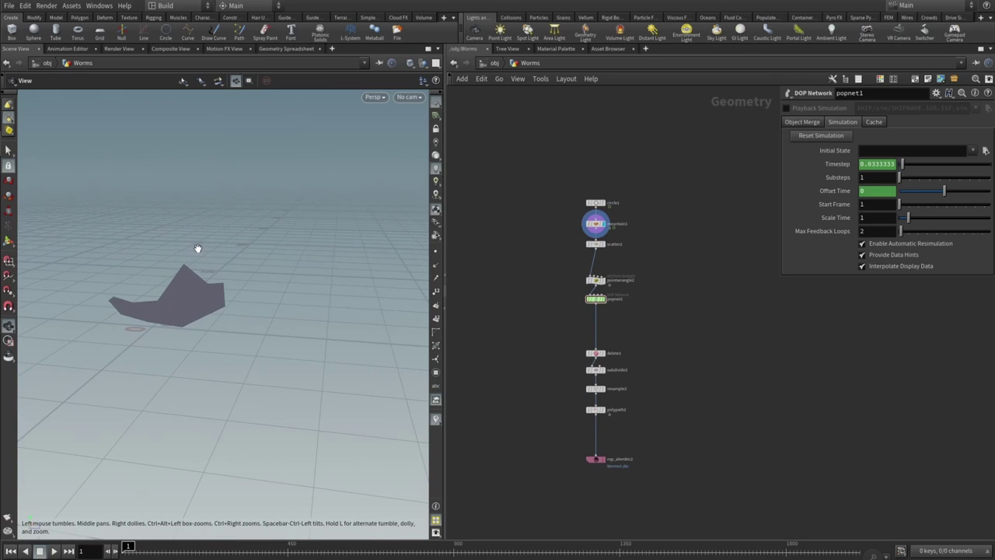
# Display the circle1 disc and bring up its settings in a narrower pane.
pyautogui.click(603, 202)
pyautogui.moveTo(116, 295); pyautogui.dragTo(296, 352)
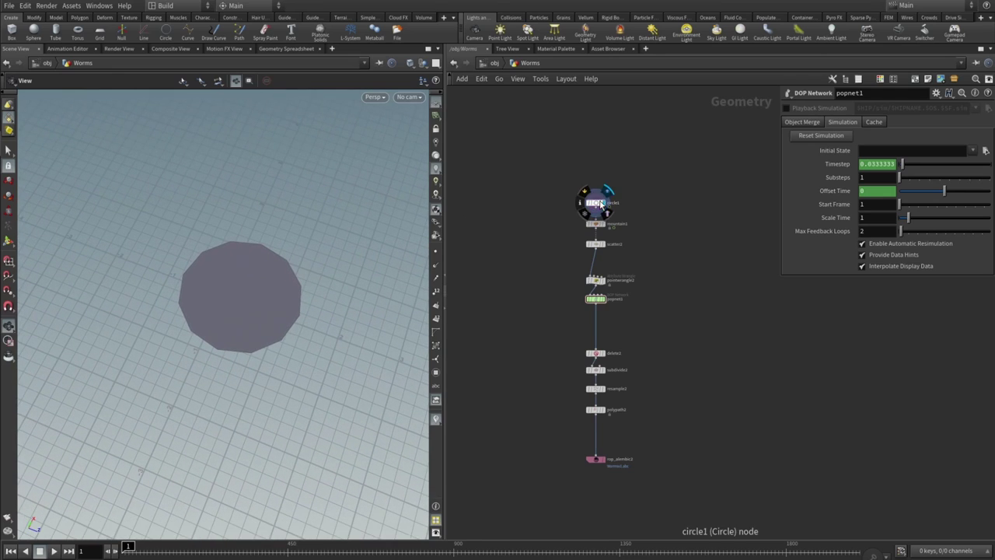
pyautogui.click(595, 202)
pyautogui.moveTo(630, 245); pyautogui.dragTo(729, 246)
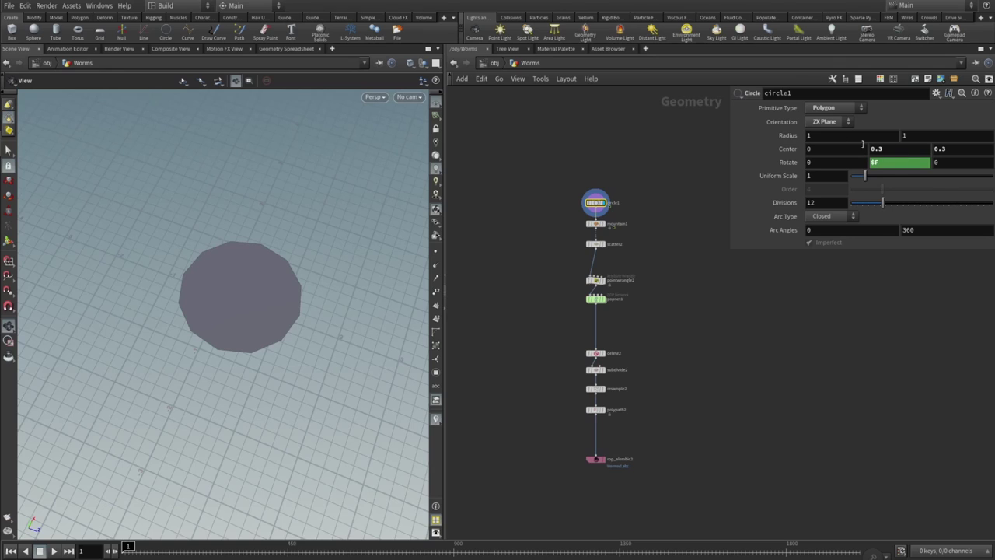
# Turn on the Collider display at /obj, re-enter Worms, and select mountain1.
pyautogui.click(495, 63)
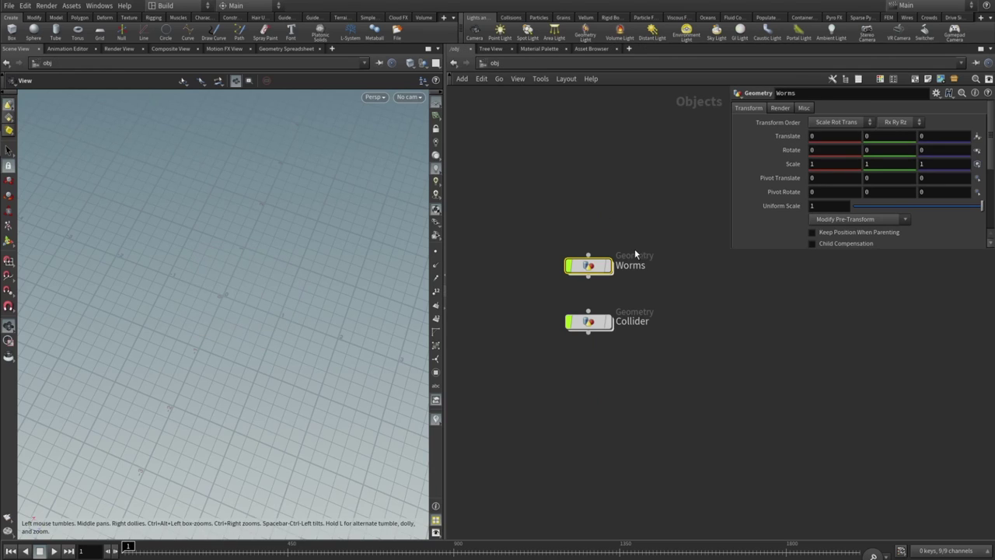
pyautogui.click(609, 322)
pyautogui.moveTo(266, 349); pyautogui.dragTo(285, 297)
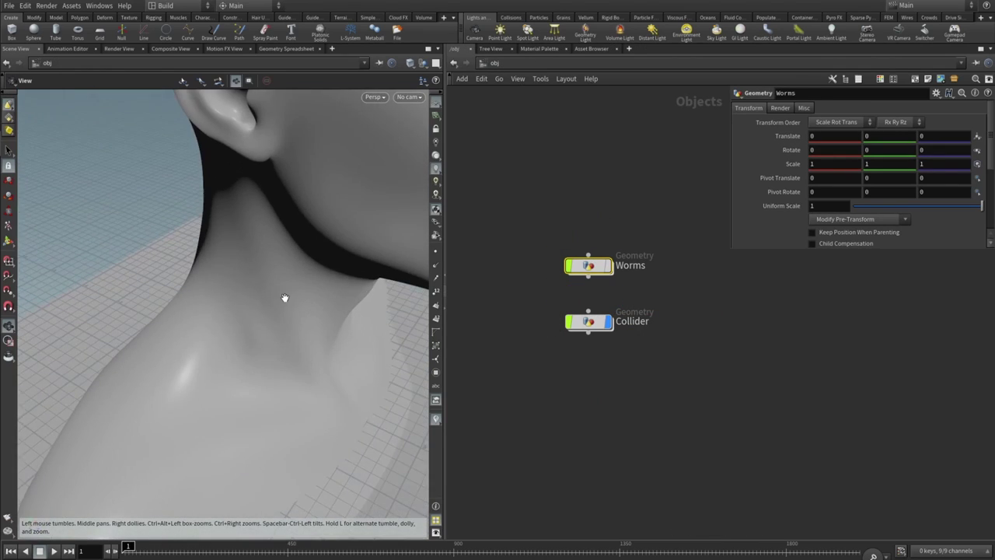
pyautogui.doubleClick(588, 265)
pyautogui.moveTo(202, 304); pyautogui.dragTo(279, 326)
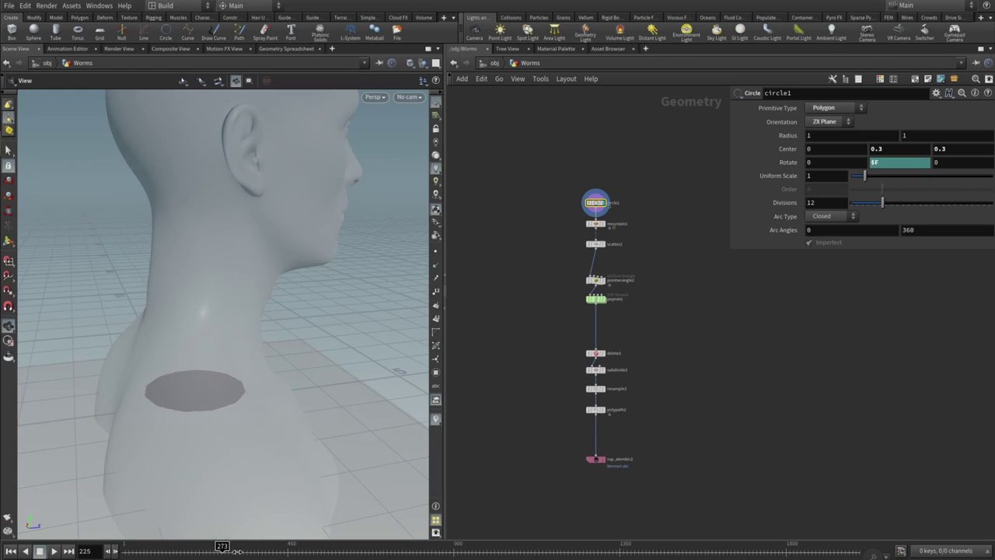
pyautogui.click(603, 226)
# Display the noise patch on the neck, play the animation, then rewind to frame 1.
pyautogui.click(603, 226)
pyautogui.moveTo(171, 350); pyautogui.dragTo(249, 322)
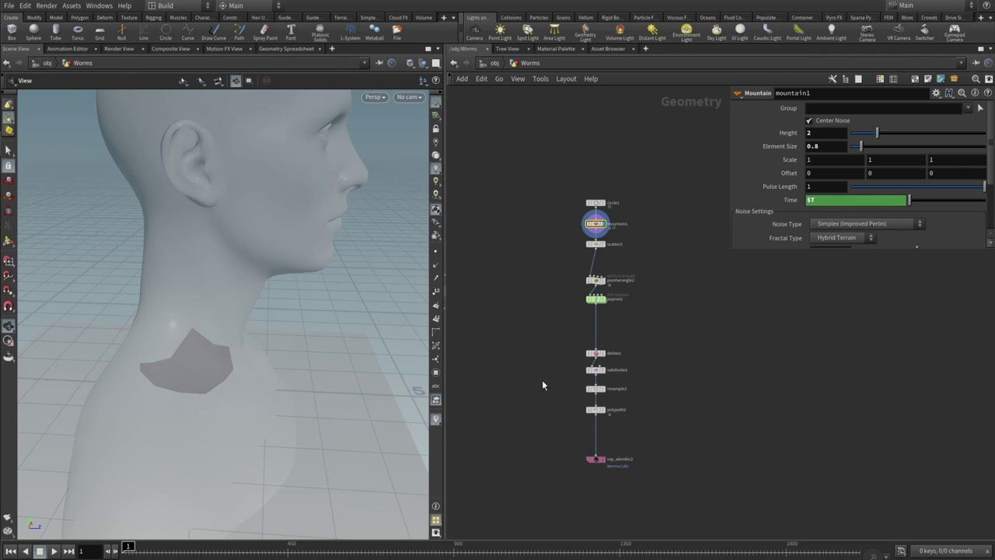
pyautogui.click(54, 550)
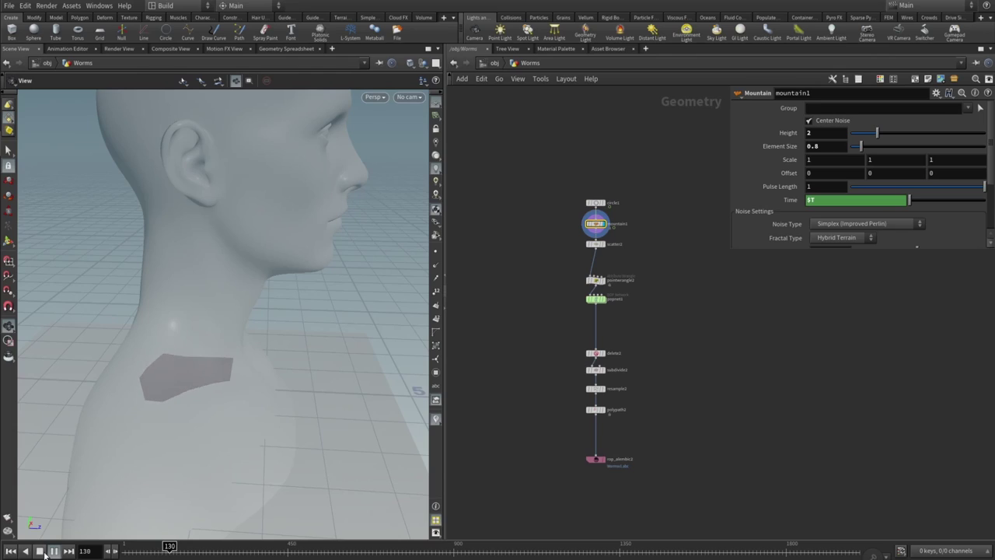
pyautogui.click(40, 550)
pyautogui.click(10, 551)
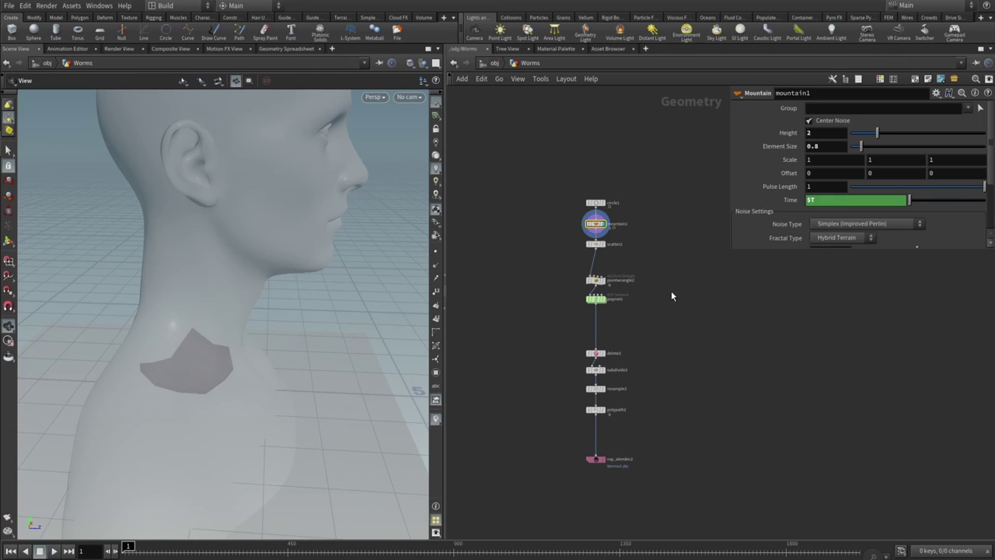
# Display the 100 scatter2 points on the neck and show their scatter settings.
pyautogui.scroll(2, 607, 249)
pyautogui.click(604, 244)
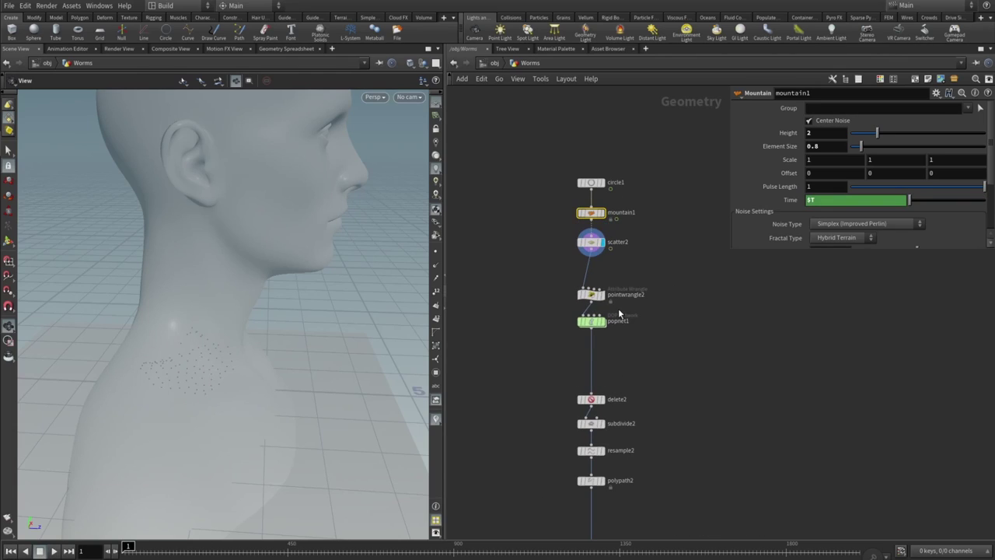
pyautogui.click(591, 242)
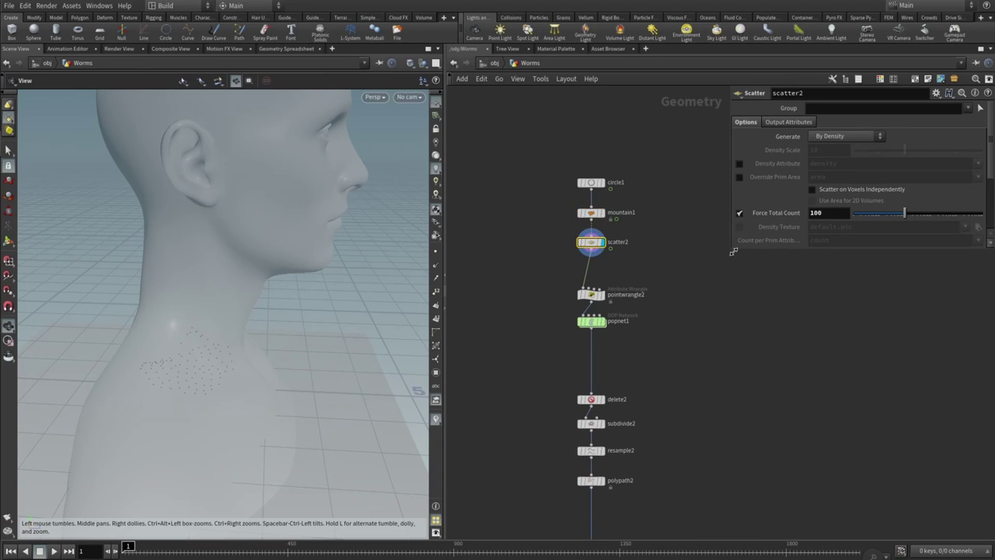
# Enlarge the Scatter parameter pane to see more of its options.
pyautogui.moveTo(733, 252); pyautogui.dragTo(720, 319)
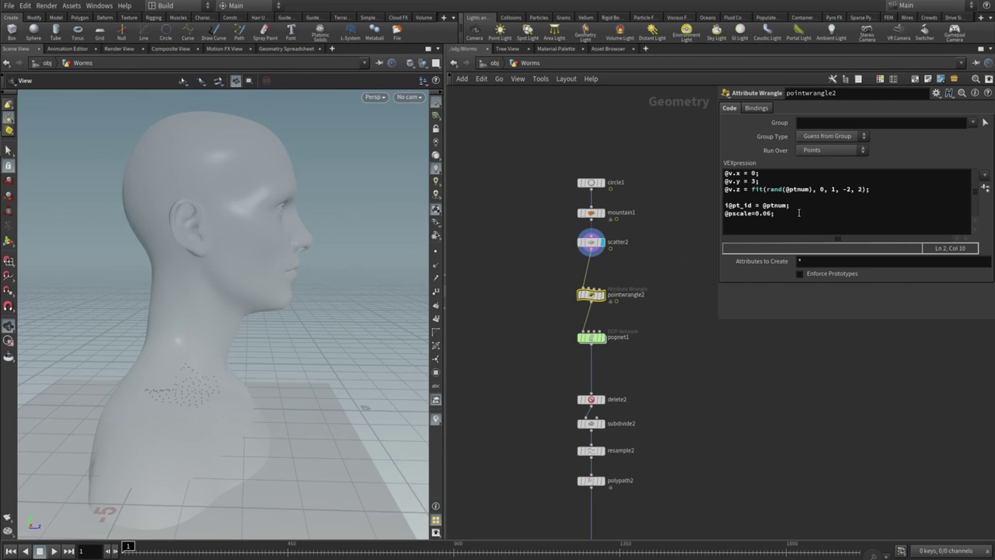
# Read through the @v.x and @v.y velocity lines while orbiting the head.
pyautogui.click(733, 174)
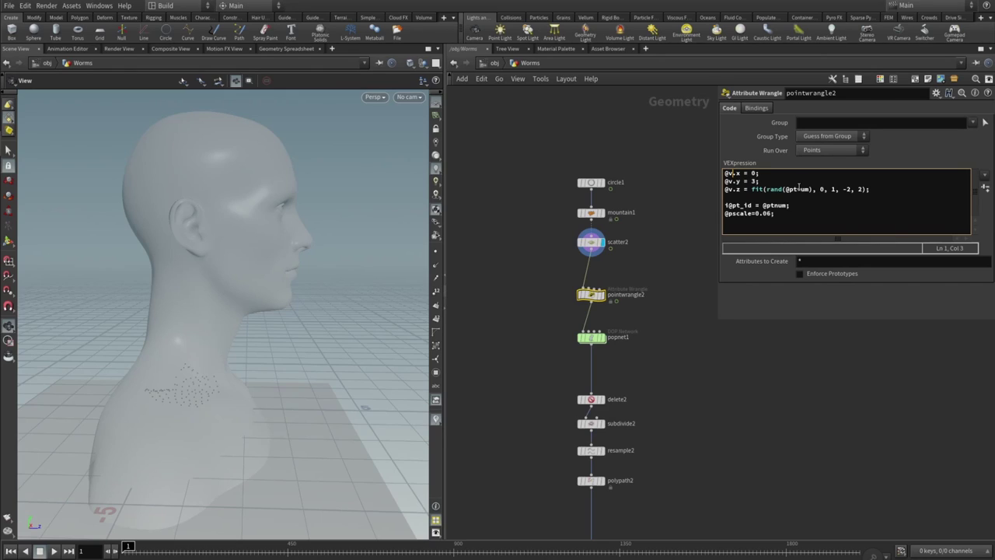
pyautogui.click(761, 174)
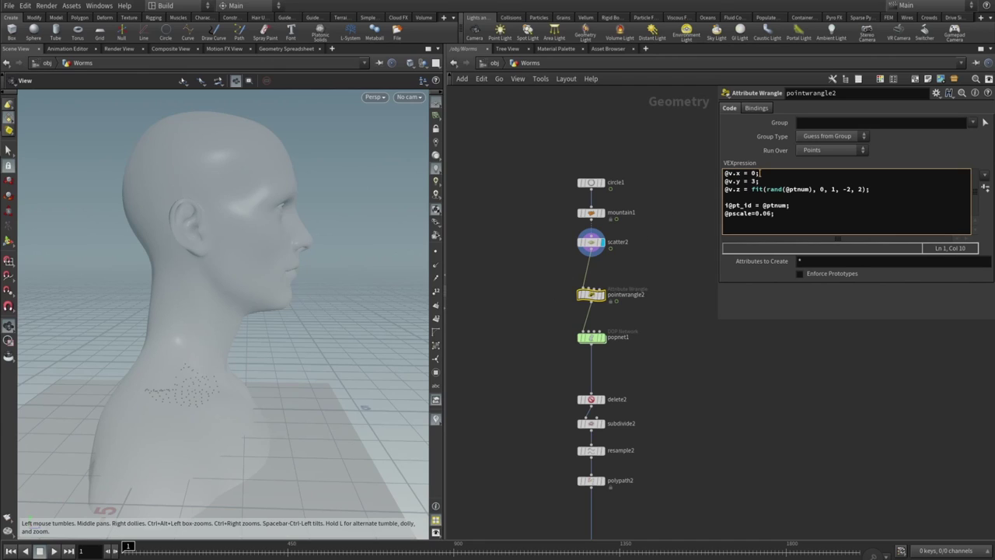
pyautogui.moveTo(256, 300); pyautogui.dragTo(171, 314)
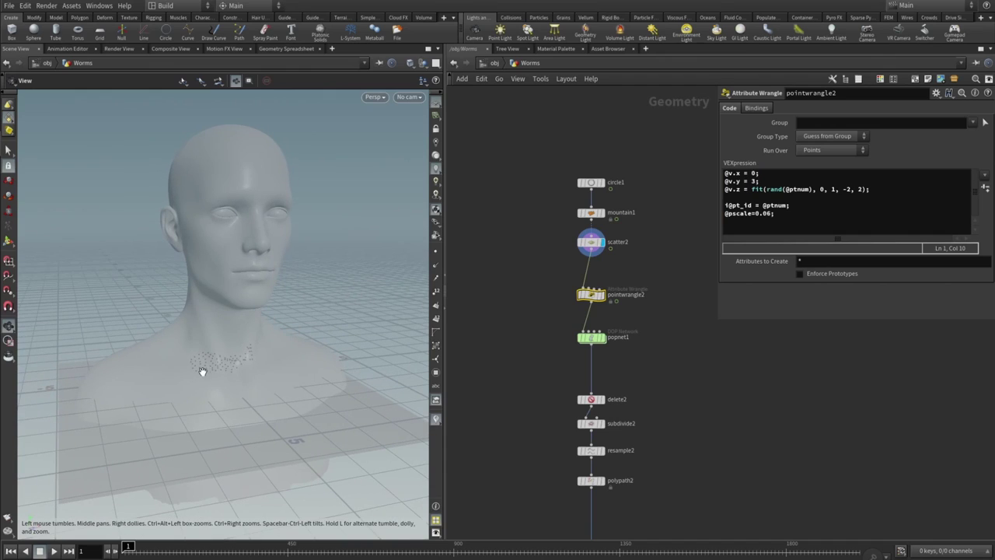
pyautogui.moveTo(140, 360); pyautogui.dragTo(213, 351)
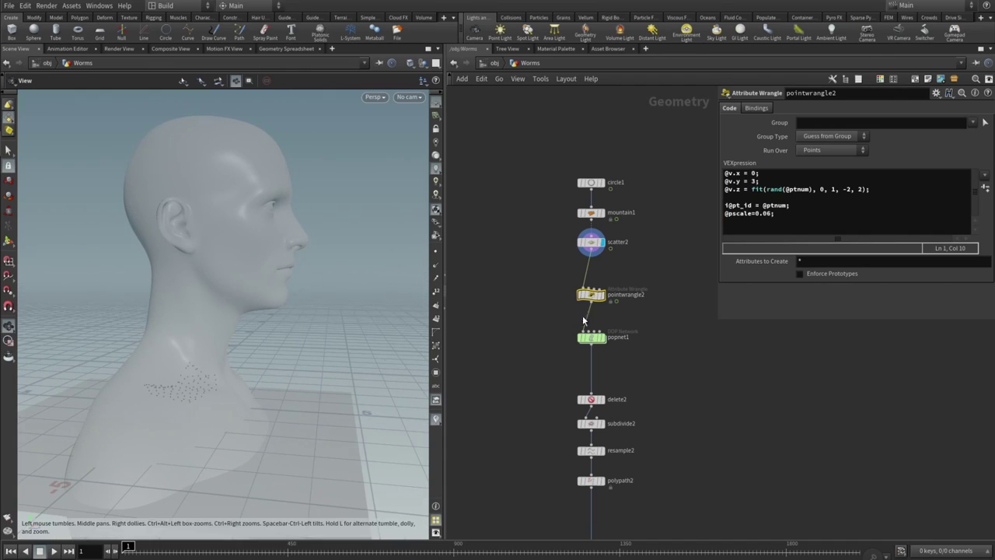
pyautogui.click(766, 181)
pyautogui.moveTo(267, 345); pyautogui.dragTo(234, 355)
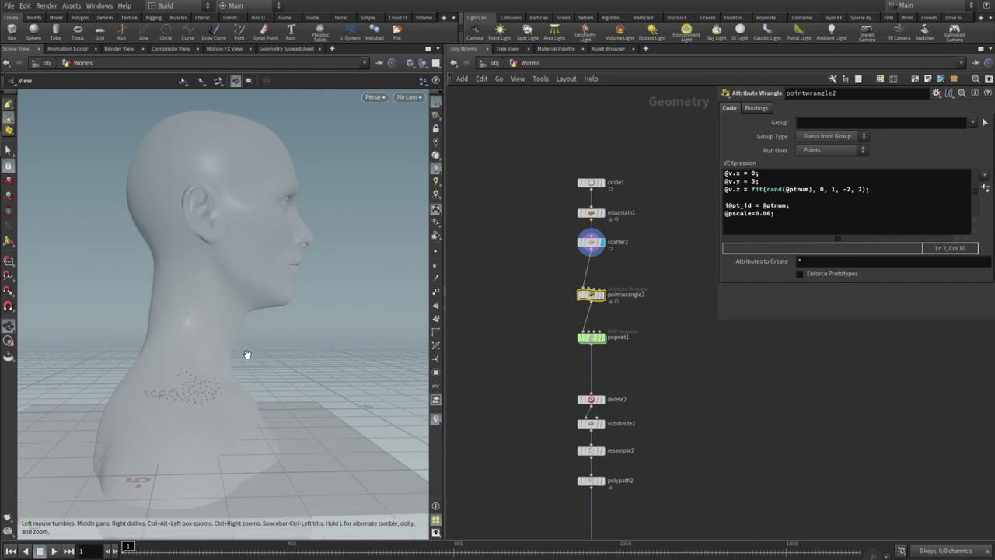
pyautogui.moveTo(222, 389)
pyautogui.mouseDown()
pyautogui.moveTo(251, 377)
pyautogui.moveTo(191, 355)
pyautogui.mouseUp()
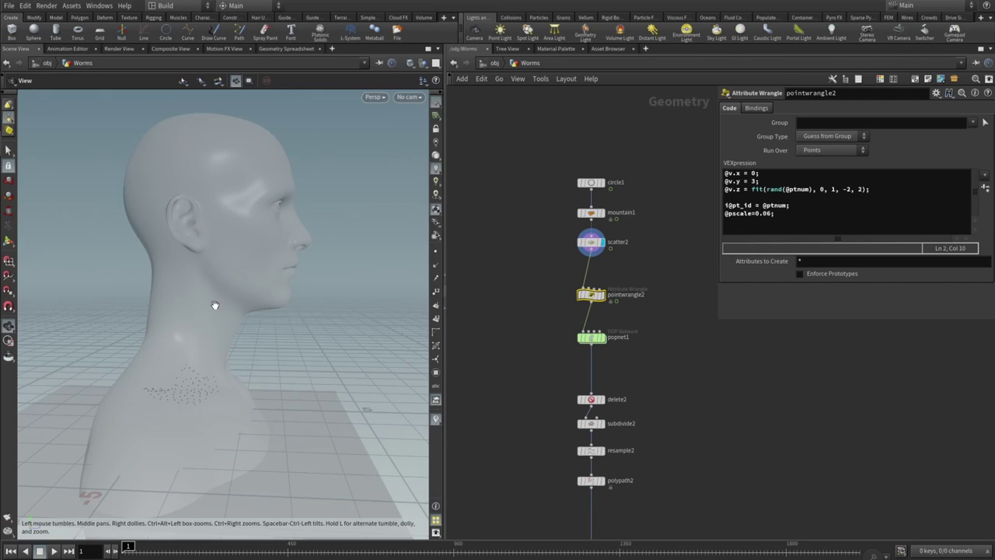
# Insert blank lines after the @v.z line in pointwrangle2's VEXpression.
pyautogui.click(859, 189)
pyautogui.click(743, 190)
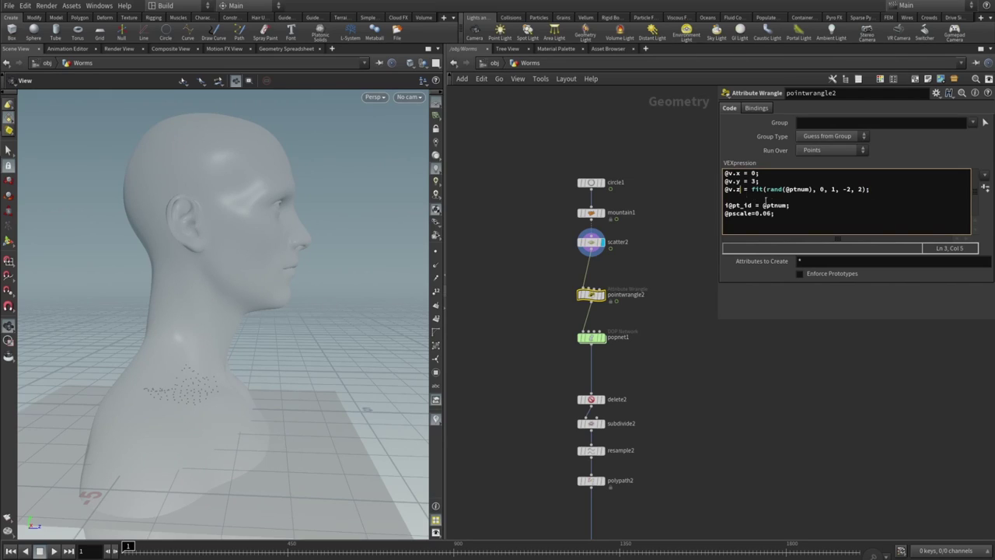
pyautogui.click(908, 189)
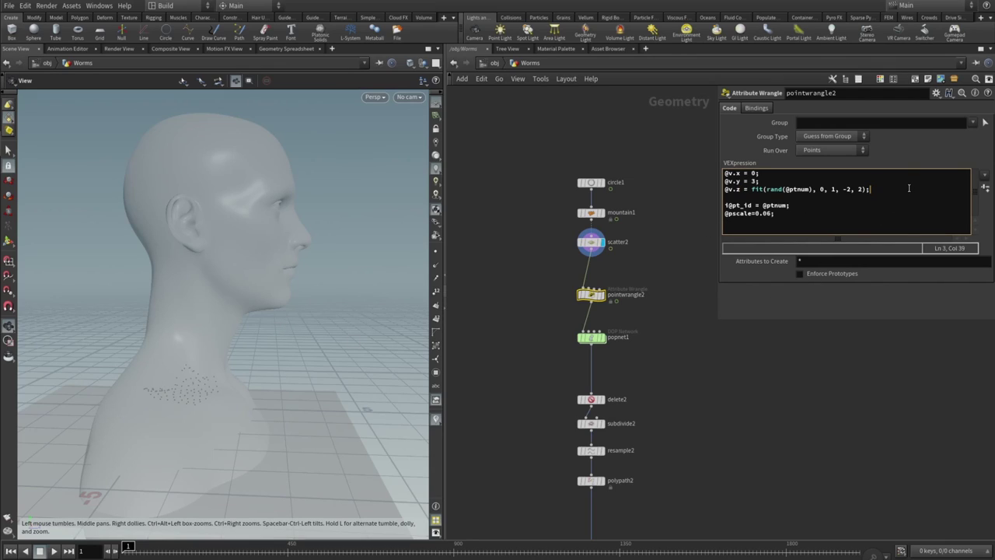
pyautogui.press('Return')
pyautogui.press('Return')
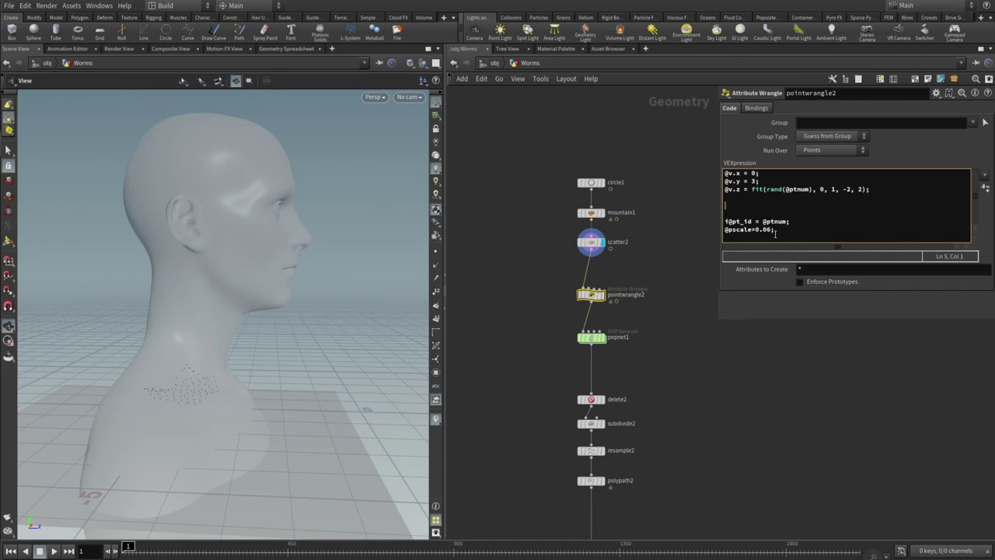
pyautogui.write('fit(')
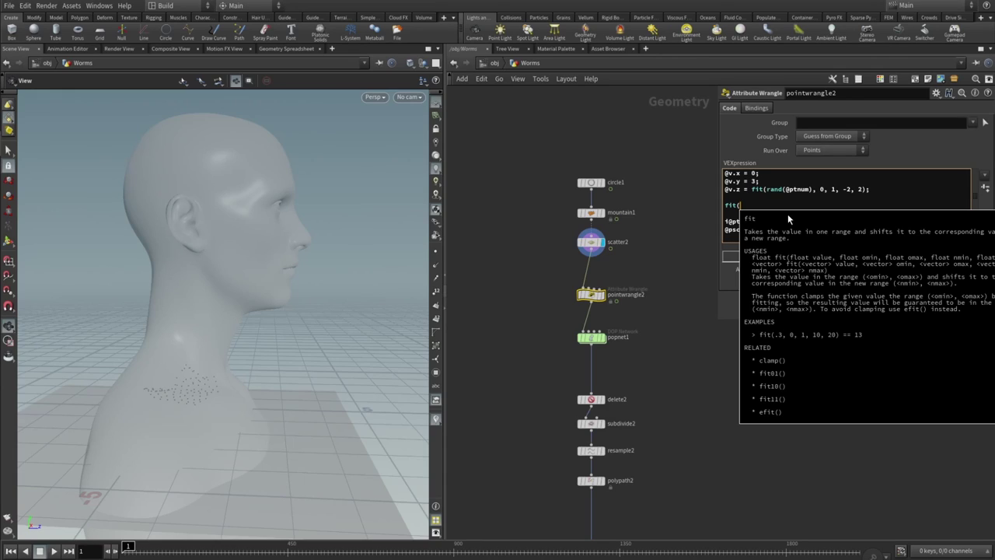
pyautogui.write('rand')
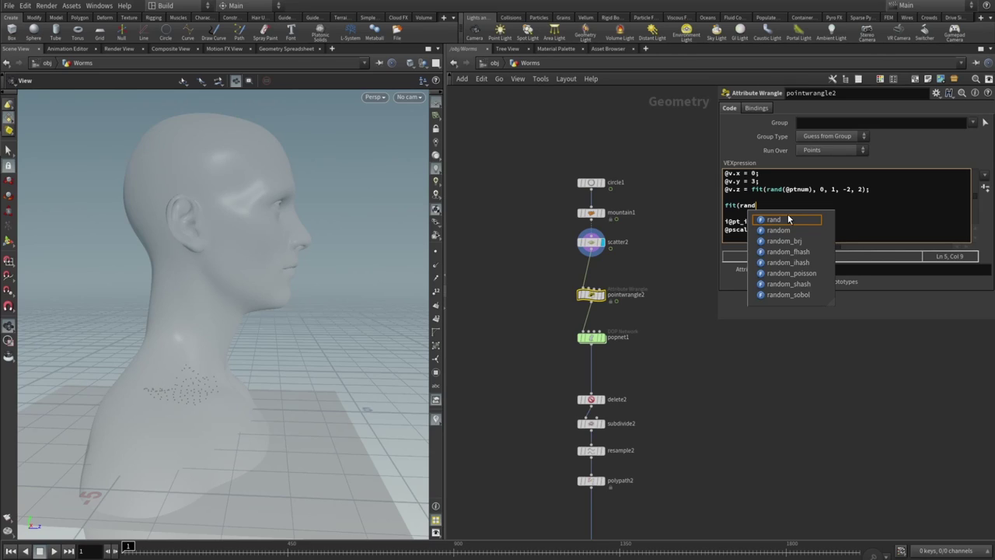
pyautogui.write('(')
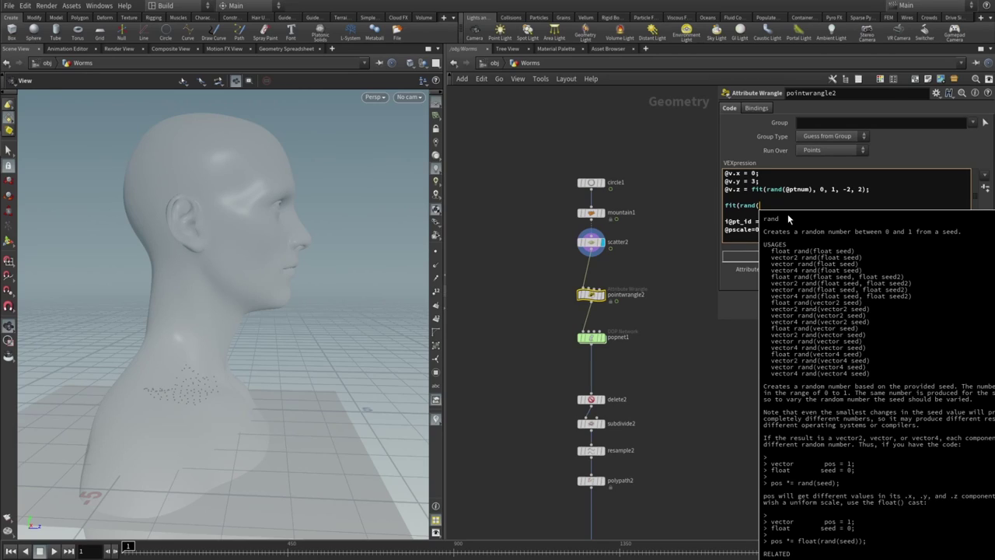
pyautogui.write('@')
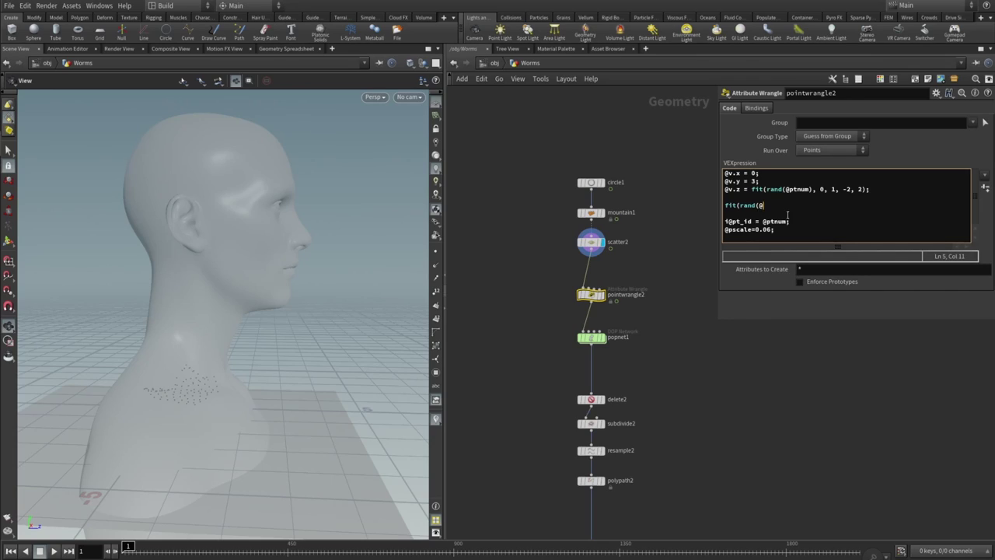
pyautogui.write('ptnum), 0, 1,')
pyautogui.write('-2, 2);')
# Review the fit line's arguments, then delete the whole line and its blank lines.
pyautogui.click(752, 205)
pyautogui.click(796, 205)
pyautogui.click(812, 206)
pyautogui.moveTo(844, 205); pyautogui.dragTo(735, 204)
pyautogui.press('BackSpace')
pyautogui.press('BackSpace')
pyautogui.press('BackSpace')
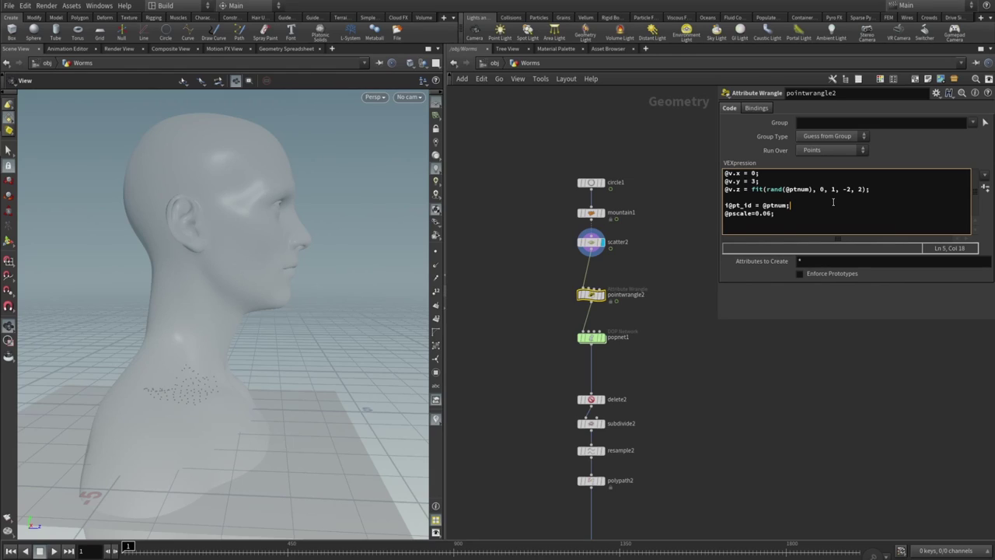
pyautogui.click(741, 205)
pyautogui.click(792, 204)
pyautogui.click(751, 213)
pyautogui.press('Right')
# Enter the popnet1 network and pan to bring its particle node chain into view.
pyautogui.click(590, 336)
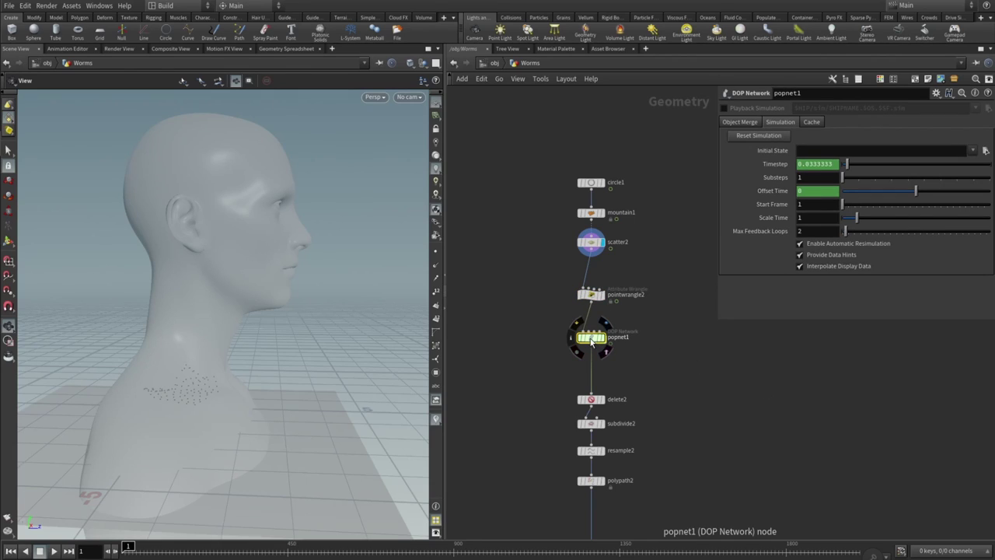
pyautogui.doubleClick(591, 338)
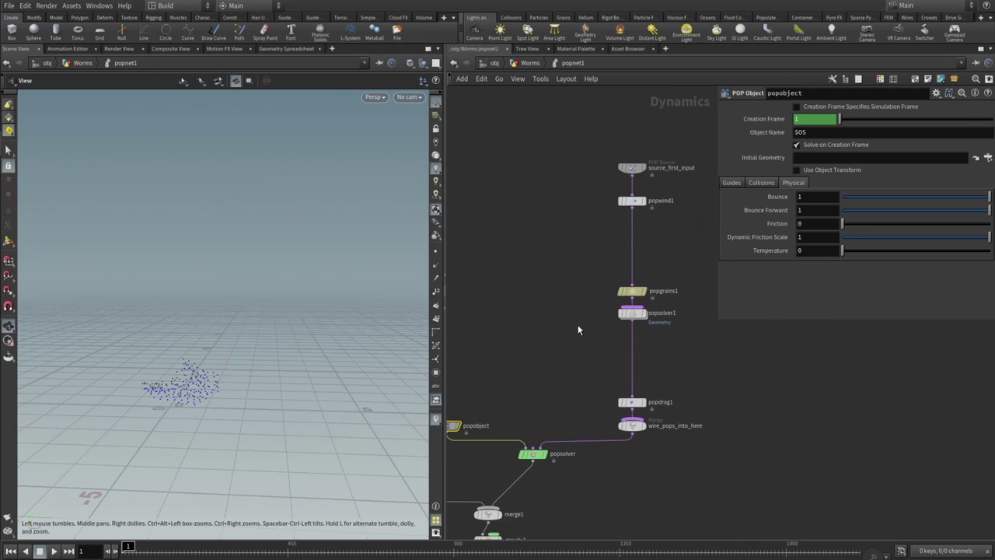
pyautogui.moveTo(569, 396); pyautogui.dragTo(614, 213, button='middle')
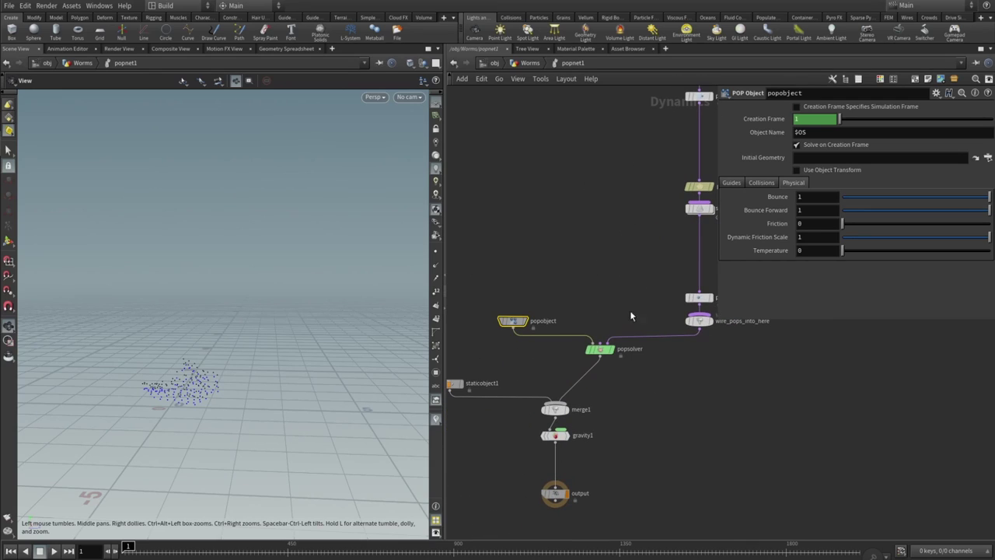
pyautogui.moveTo(635, 295); pyautogui.dragTo(592, 361, button='middle')
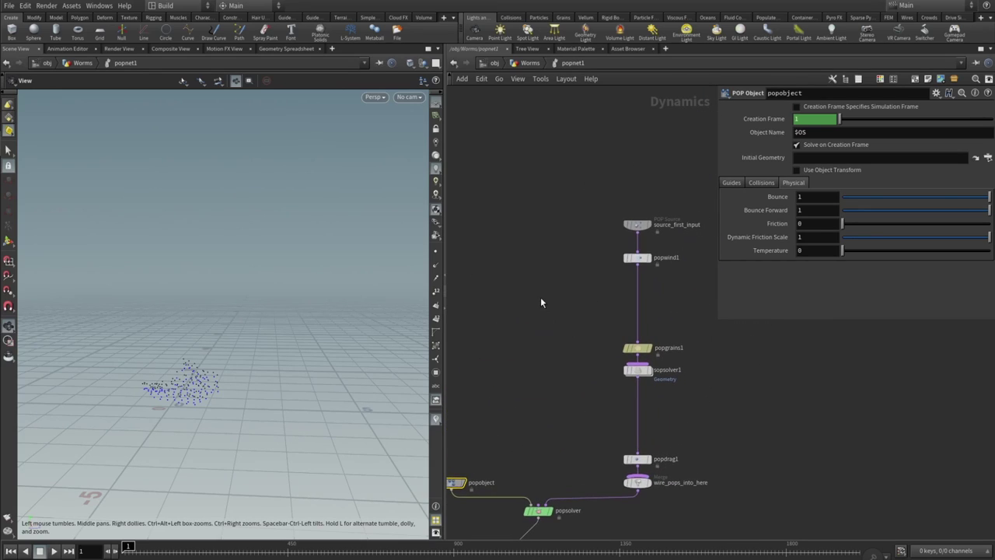
# Review source_first_input's Source, Birth and Attributes settings.
pyautogui.click(635, 225)
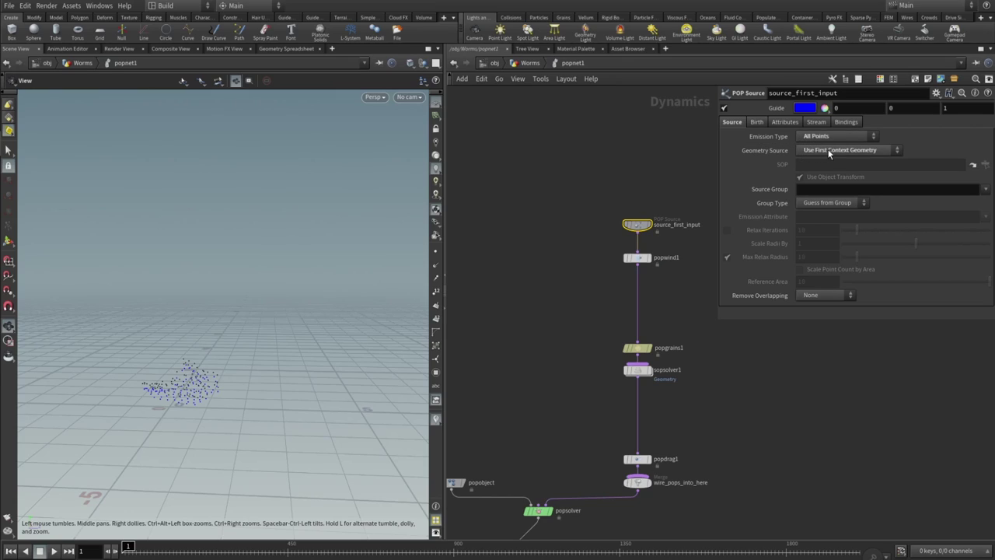
pyautogui.click(754, 122)
pyautogui.click(785, 122)
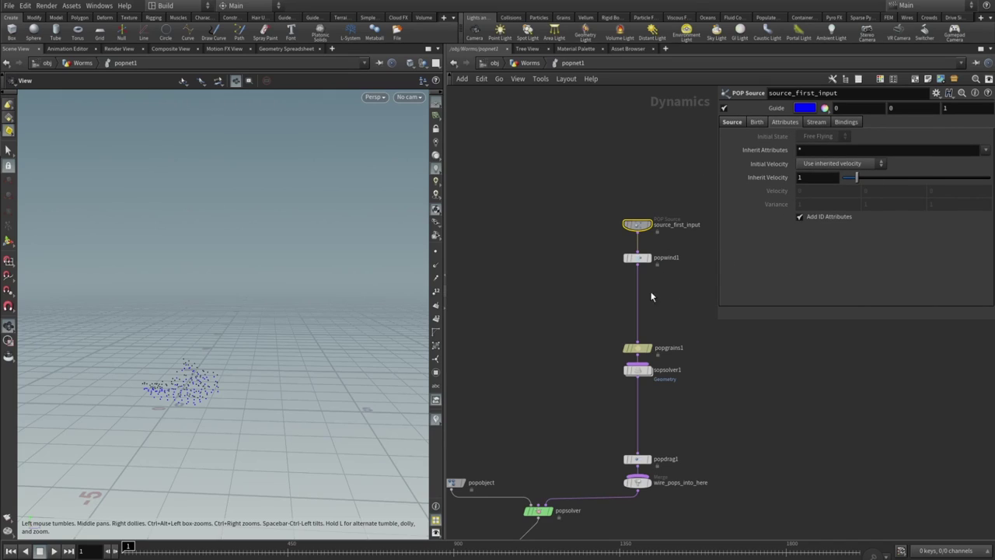
# Show popwind1's settings: Wind Velocity 0, 0, 0.3, Air Resistance 0.1, Amplitude 3, Turbulence 7.
pyautogui.click(639, 260)
pyautogui.moveTo(596, 276); pyautogui.dragTo(513, 278, button='middle')
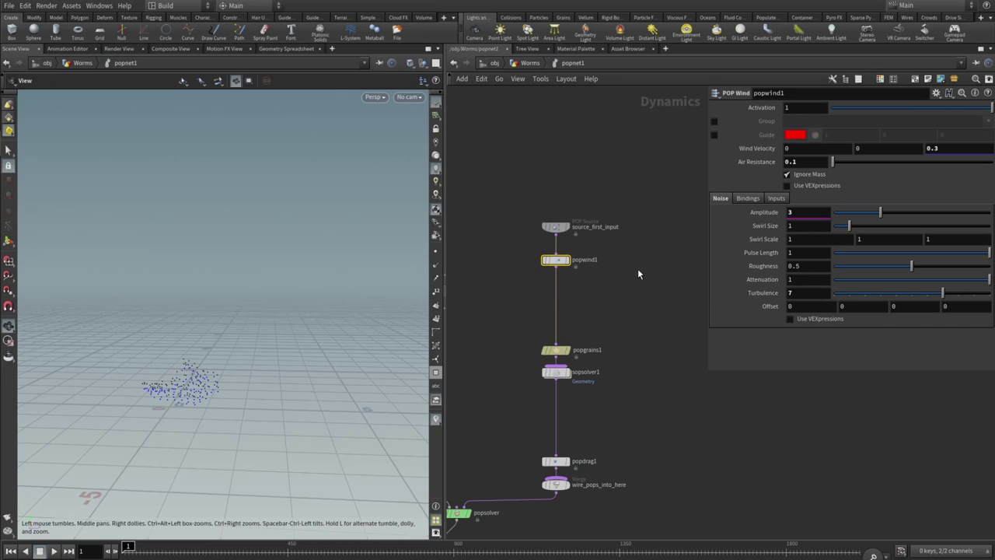
pyautogui.moveTo(573, 346)
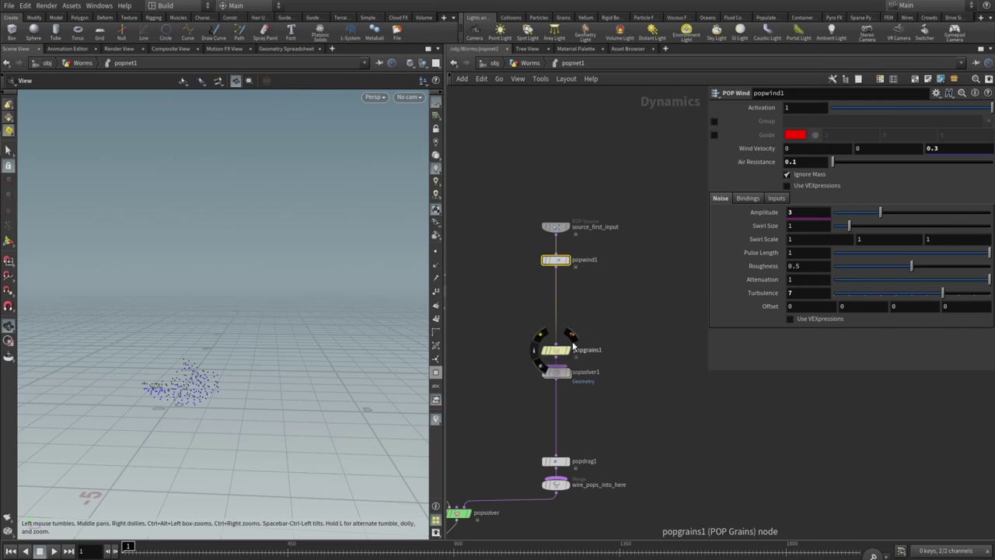
# Select popgrains1, enlarge the parameter pane, and move the node above the SOP solver.
pyautogui.click(553, 350)
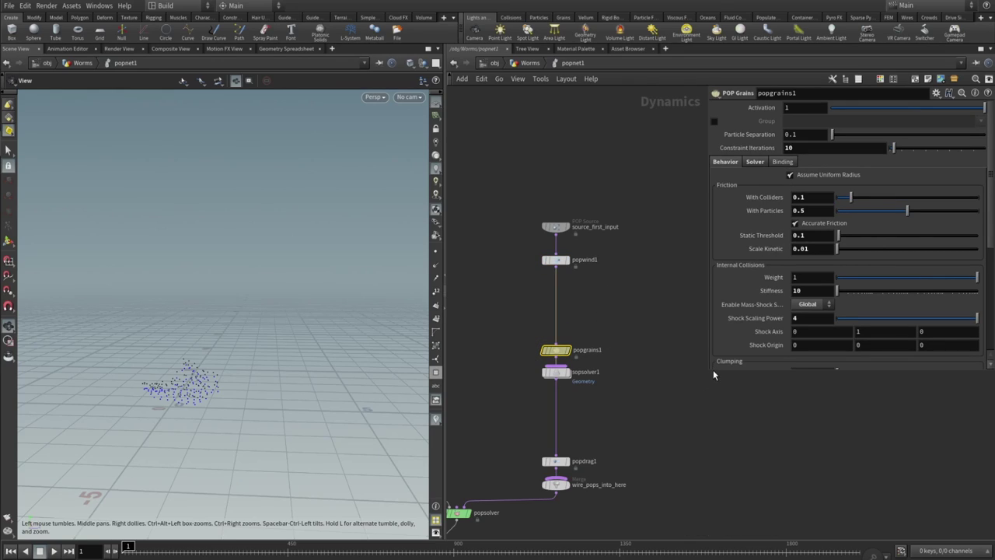
pyautogui.moveTo(709, 372); pyautogui.dragTo(704, 458)
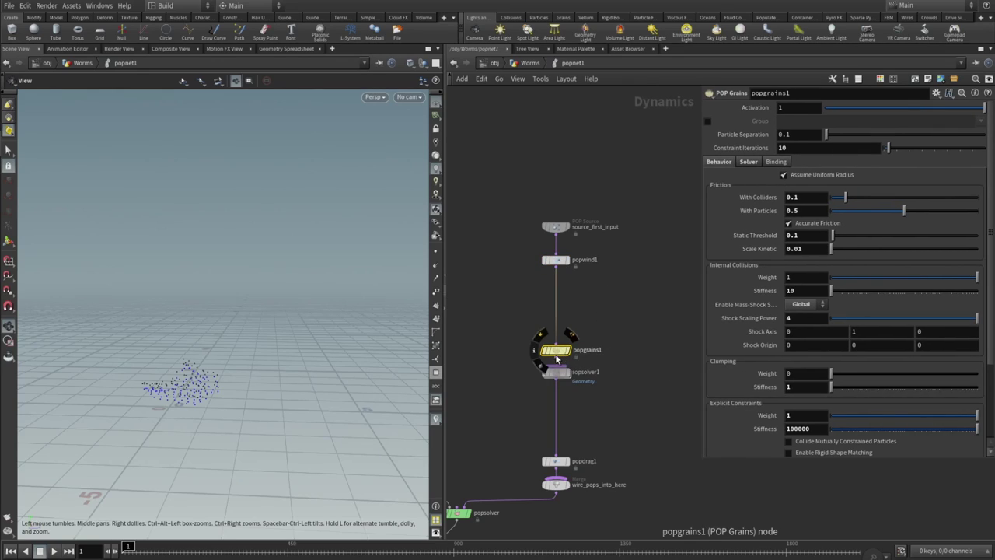
pyautogui.moveTo(556, 350); pyautogui.dragTo(556, 320)
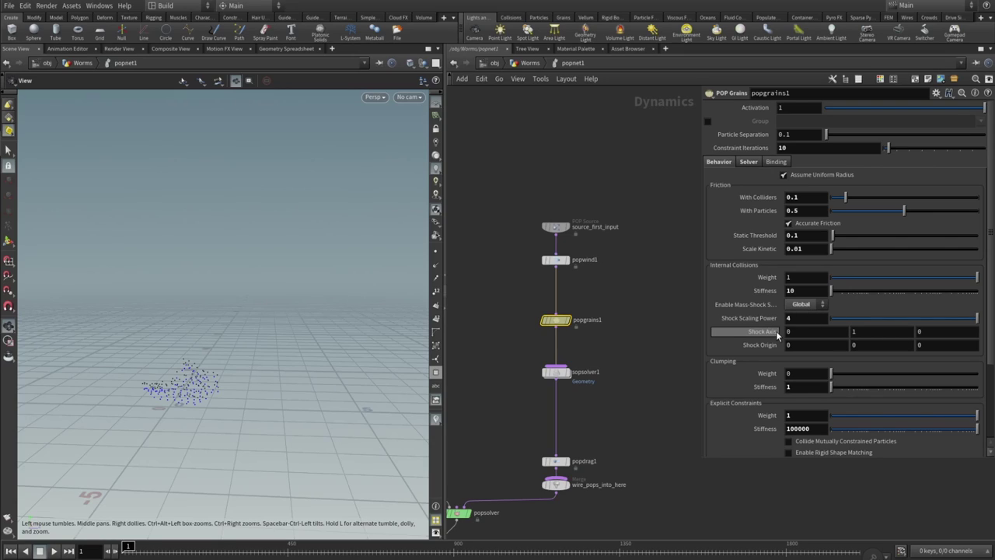
# Check popgrains1's Explicit Constraints Stiffness 100000 and Solver tab, then select sopsolver1.
pyautogui.scroll(-1, 743, 340)
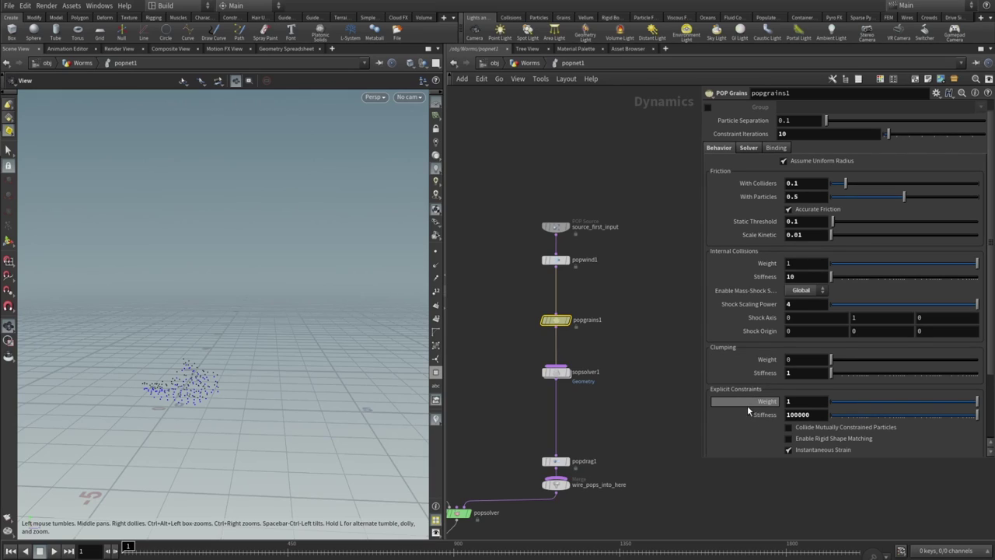
pyautogui.scroll(-3, 743, 404)
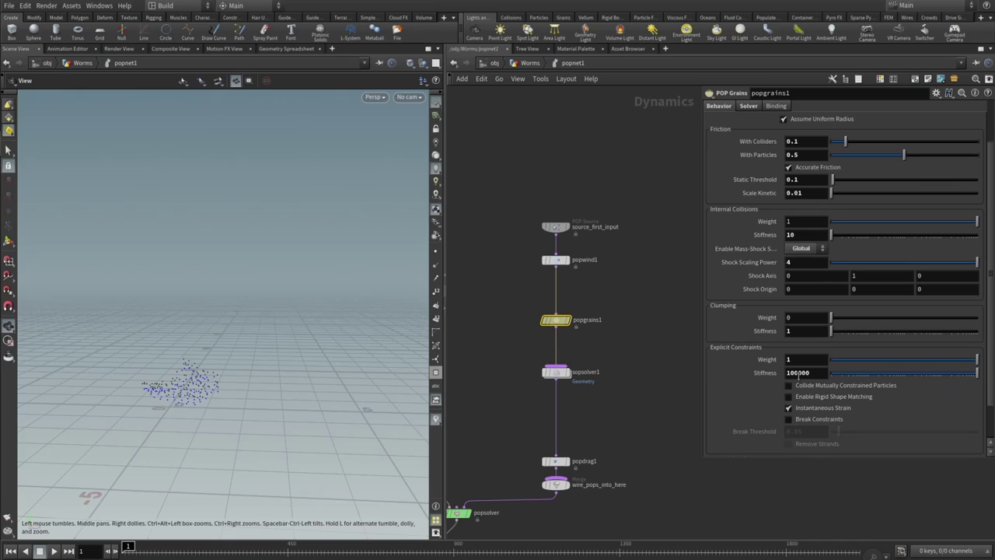
pyautogui.click(816, 373)
pyautogui.scroll(-3, 742, 378)
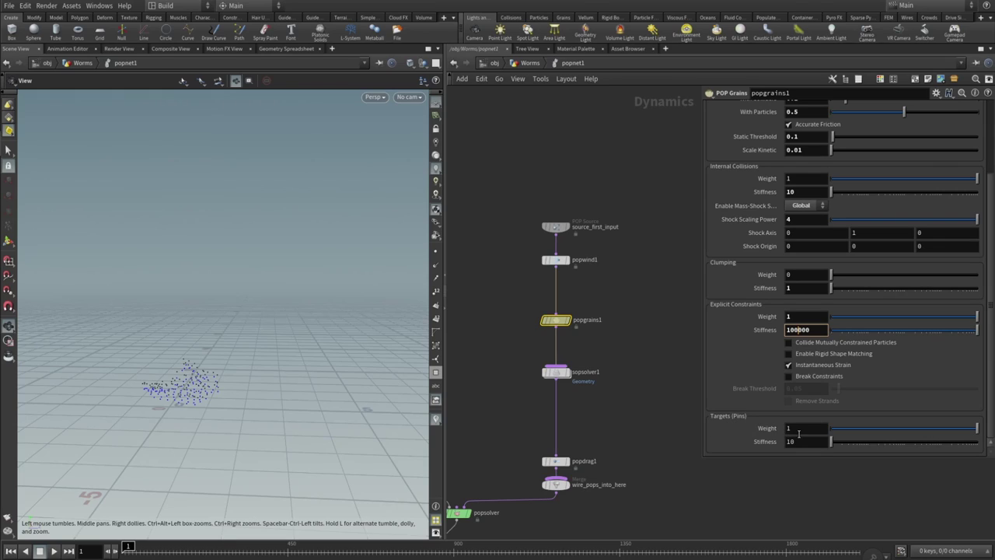
pyautogui.scroll(10, 789, 428)
pyautogui.click(748, 132)
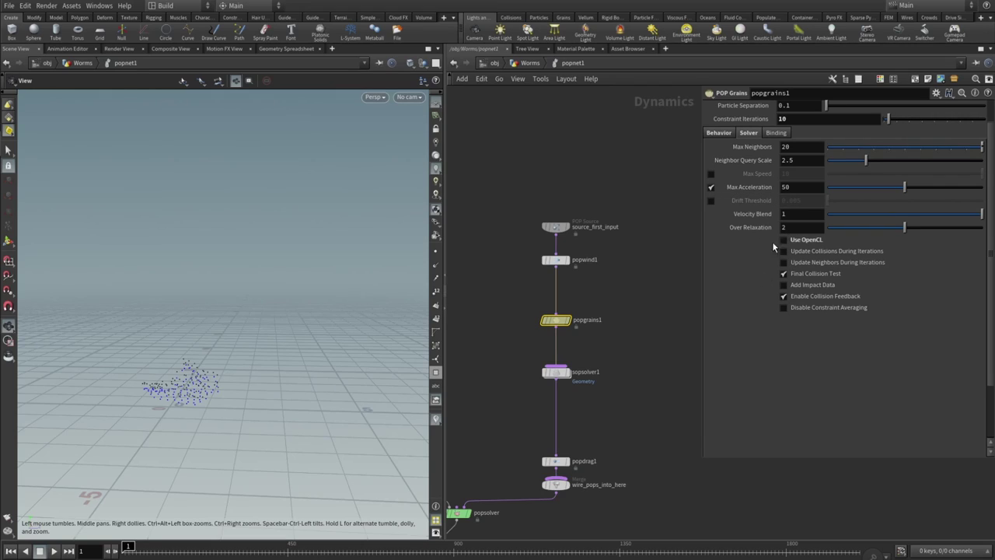
pyautogui.click(719, 133)
pyautogui.scroll(-3, 627, 280)
pyautogui.click(580, 293)
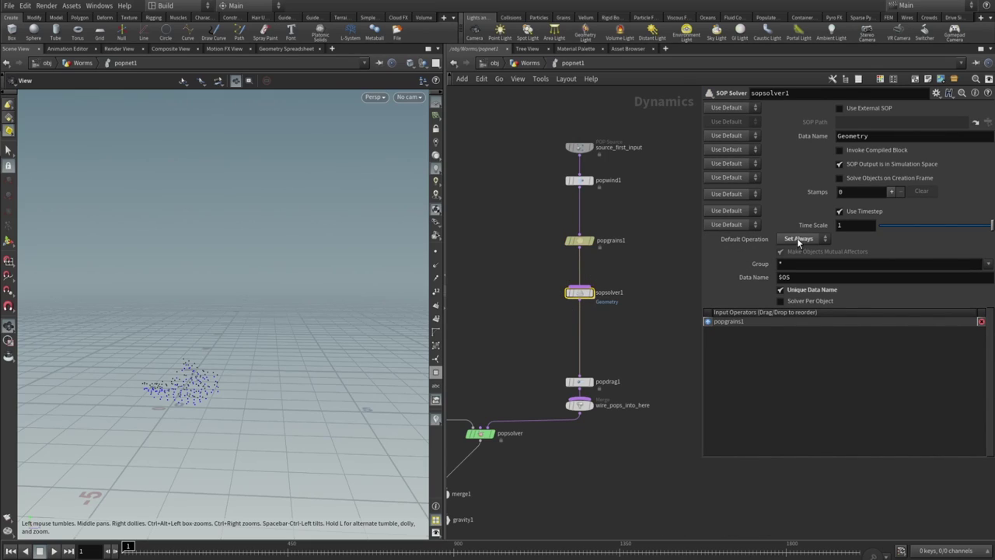
# Inspect convertline1 inside sopsolver1, then back in popnet1 show popdrag1 (Air Resistance 0.1, Ignore Mass).
pyautogui.doubleClick(582, 295)
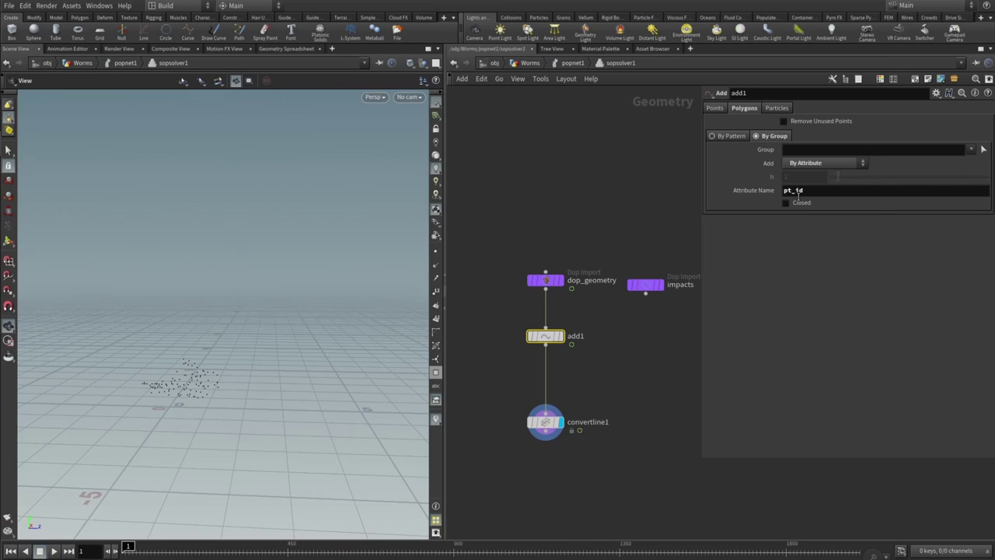
pyautogui.click(545, 422)
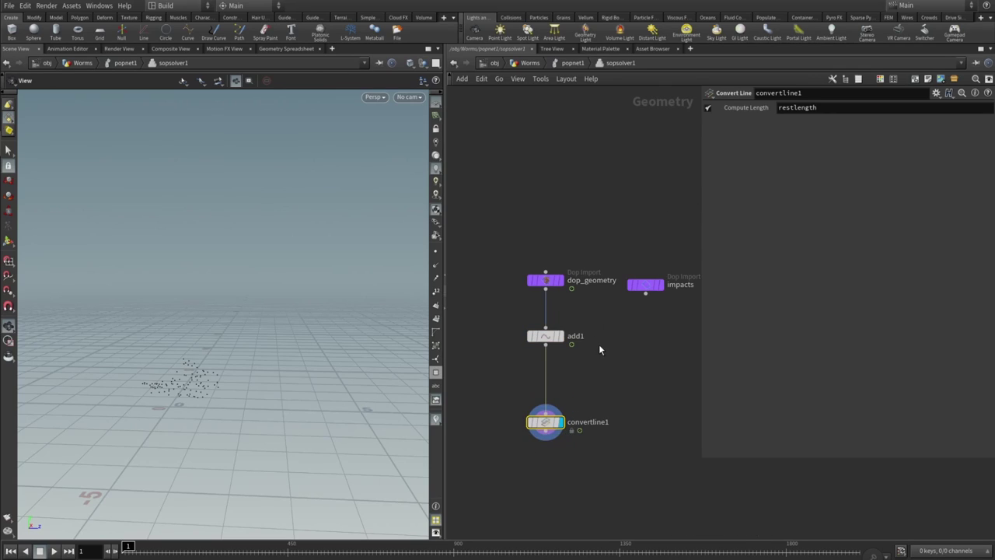
pyautogui.click(572, 63)
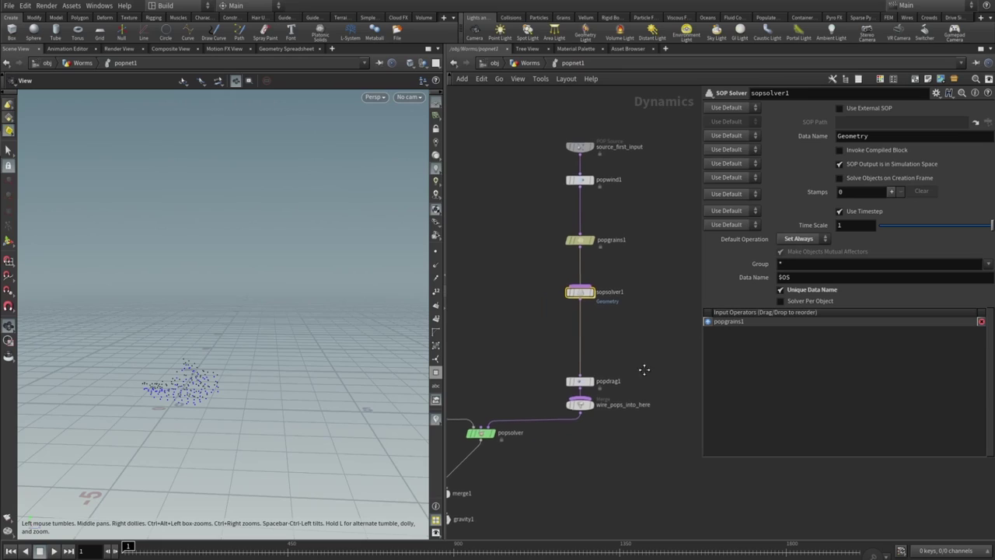
pyautogui.click(597, 317)
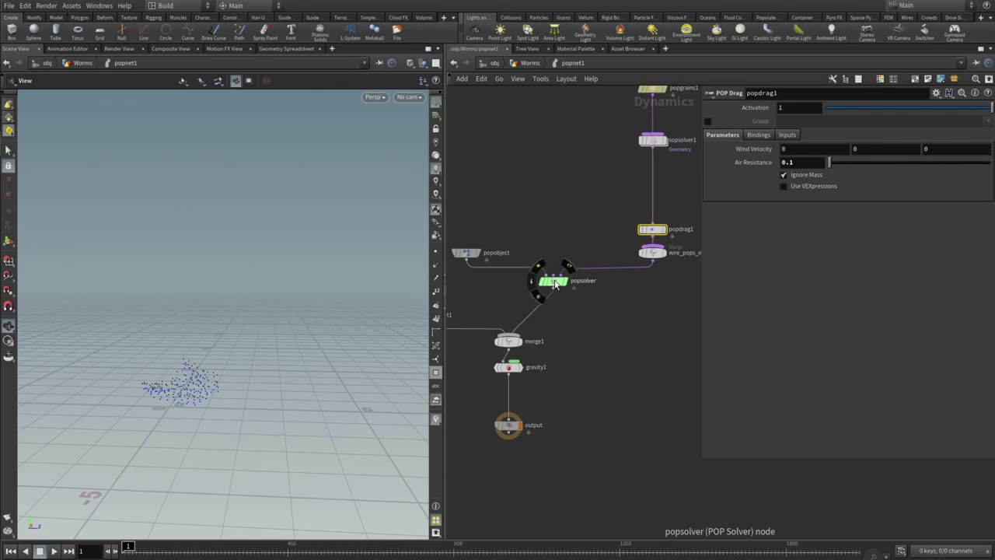
# Set staticobject1's SOP Path to /obj/Collider/OUT_Collider.
pyautogui.click(553, 280)
pyautogui.moveTo(584, 462); pyautogui.dragTo(651, 384, button='middle')
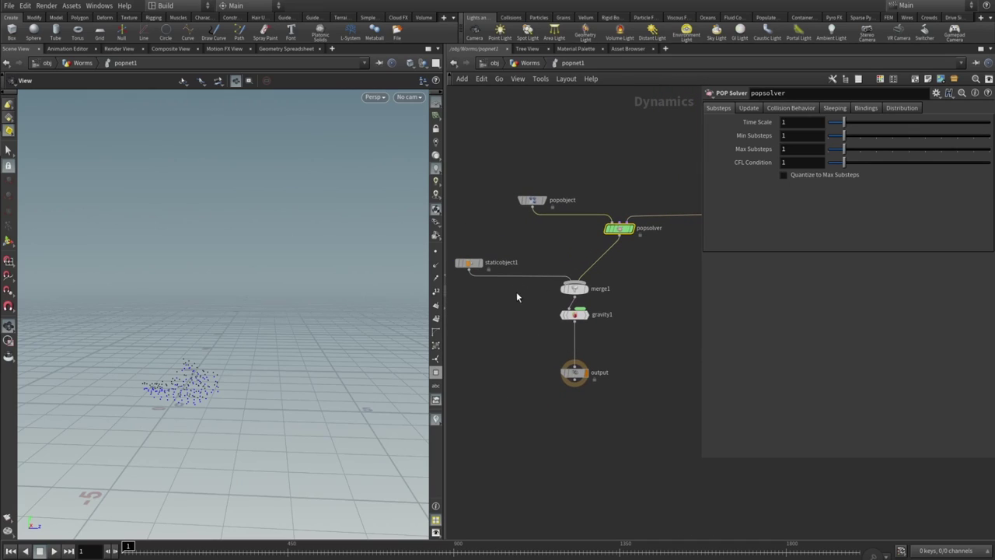
pyautogui.click(477, 262)
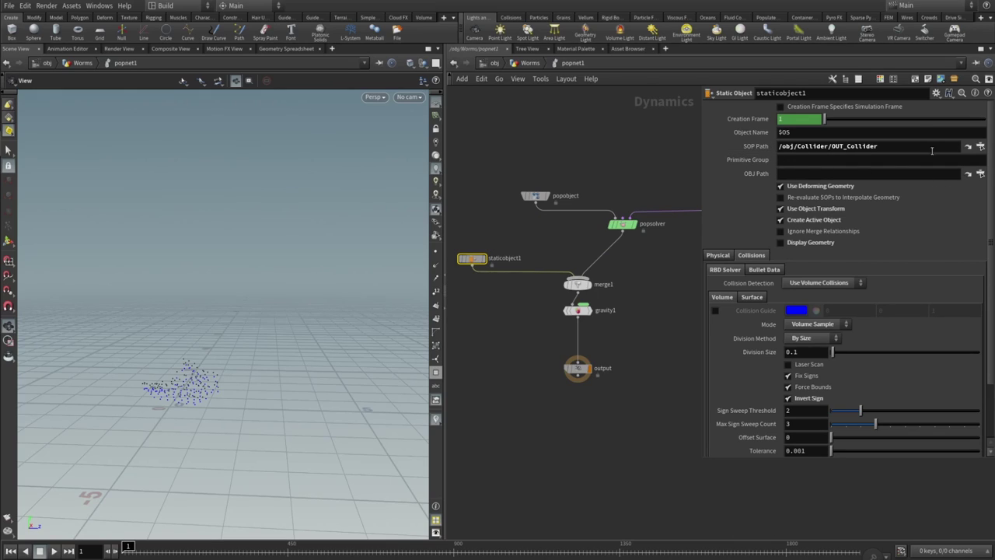
pyautogui.click(981, 146)
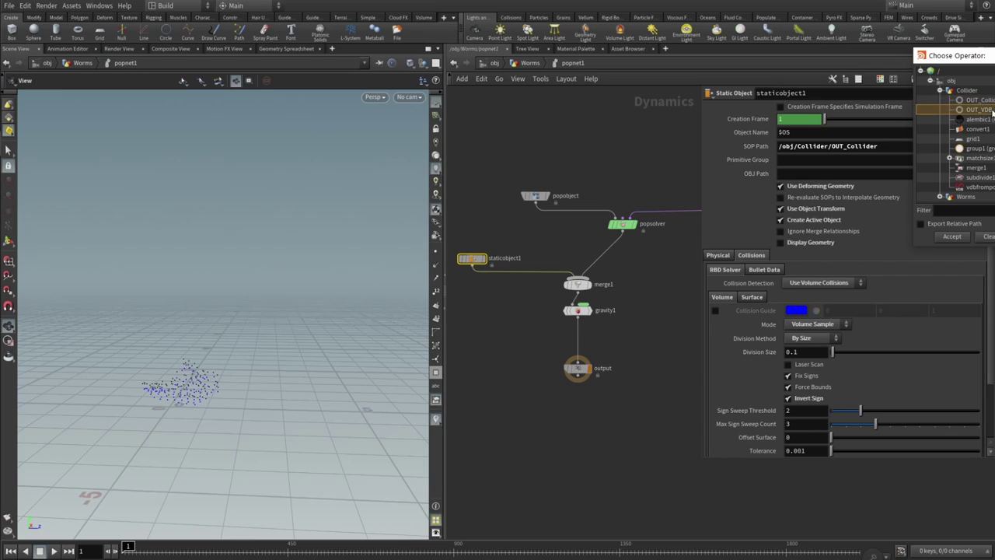
pyautogui.doubleClick(978, 101)
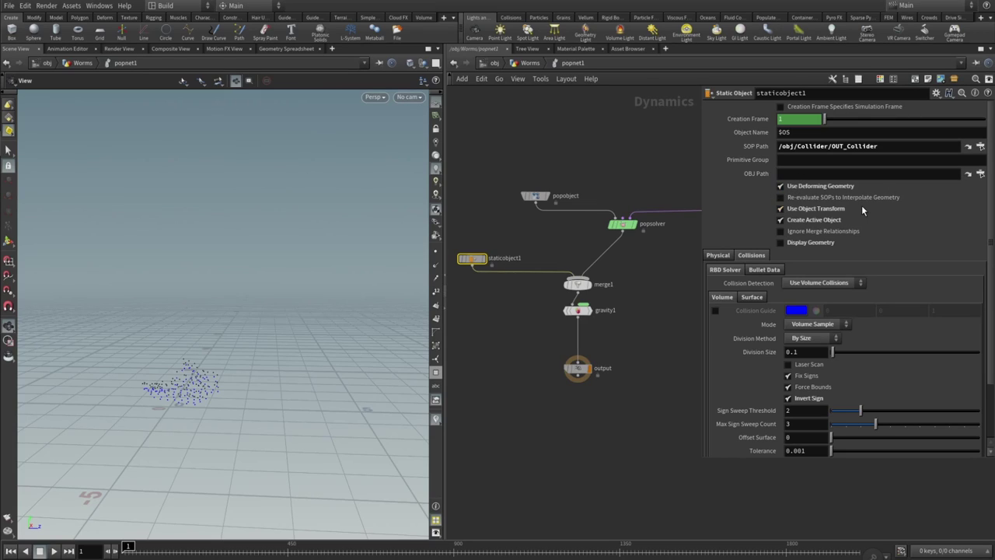
# Toggle Display Geometry on and off, and keep Use Volume Collisions as the detection mode.
pyautogui.click(783, 243)
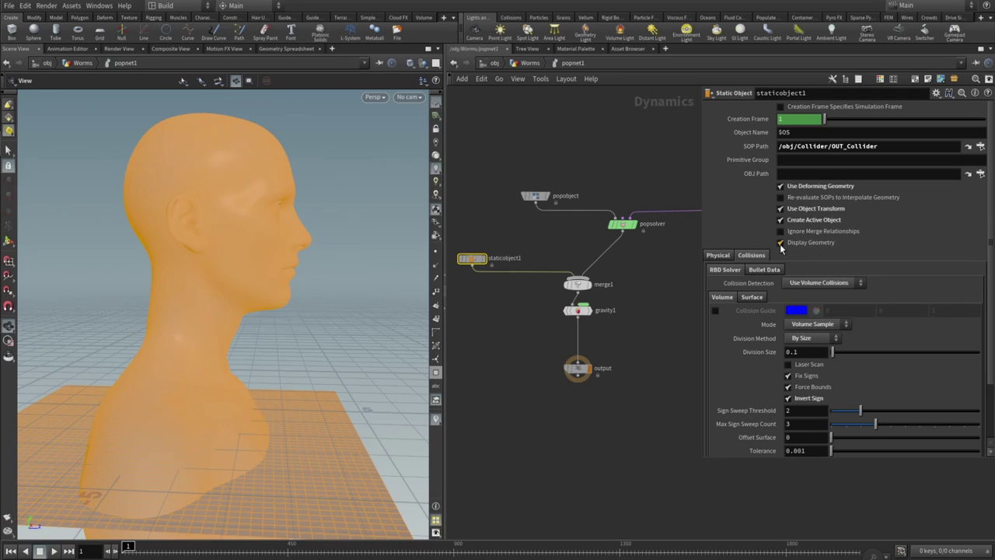
pyautogui.click(782, 244)
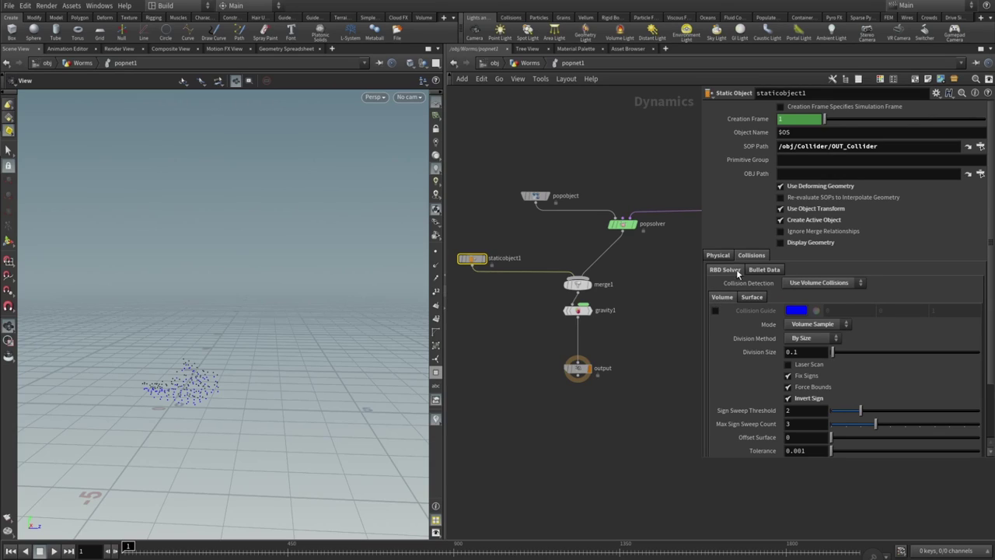
pyautogui.click(809, 285)
pyautogui.click(807, 304)
pyautogui.scroll(-3, 983, 330)
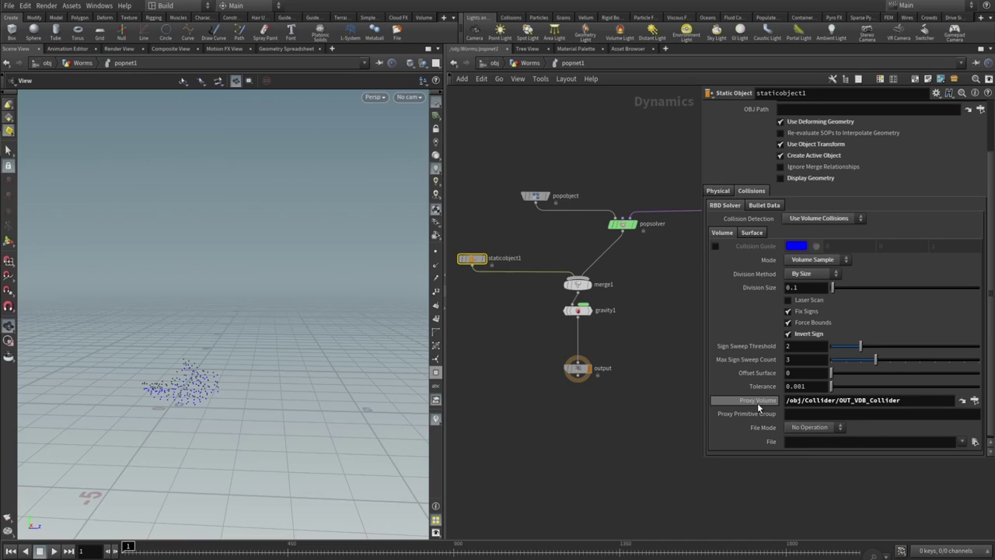
# Confirm the Proxy Volume as /obj/Collider/OUT_VDB_Collider.
pyautogui.moveTo(759, 403)
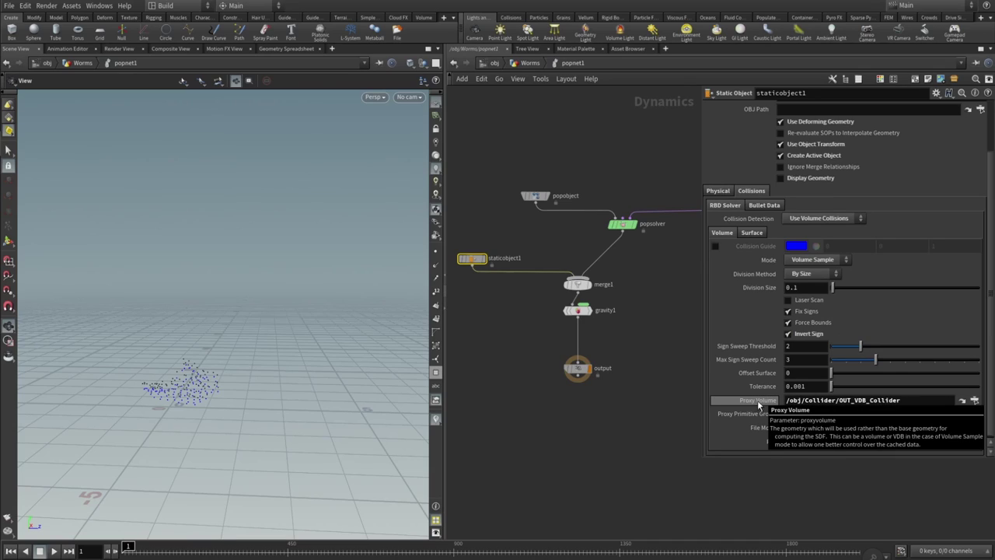
pyautogui.click(975, 400)
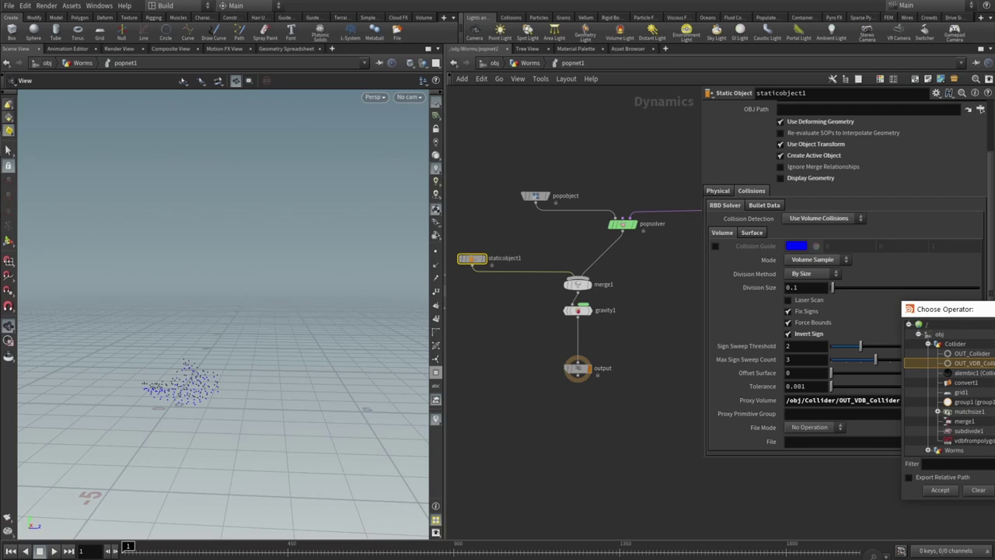
pyautogui.press('Return')
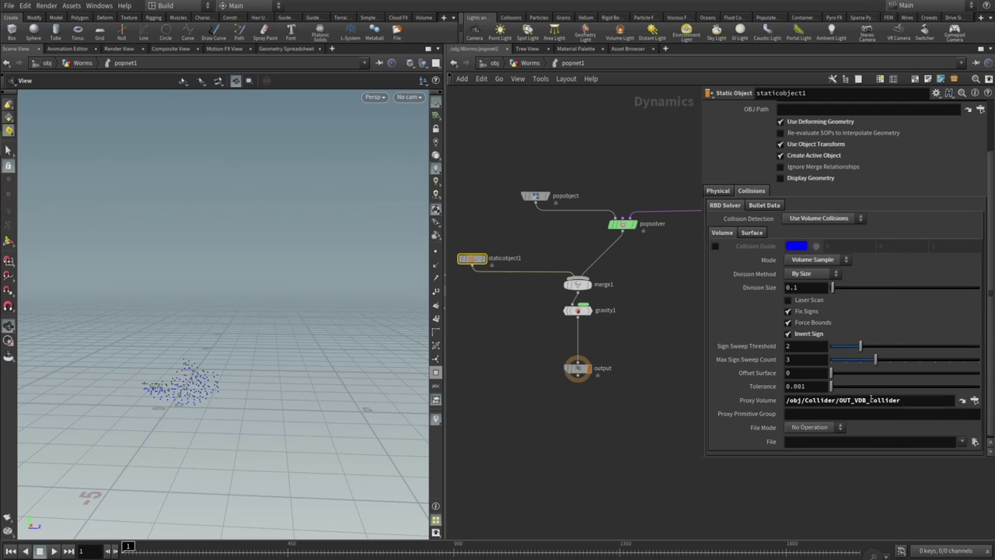
# Preview the head collision guide, turn it off, and show the Physical settings (Bounce 0, Friction 0.1).
pyautogui.click(715, 246)
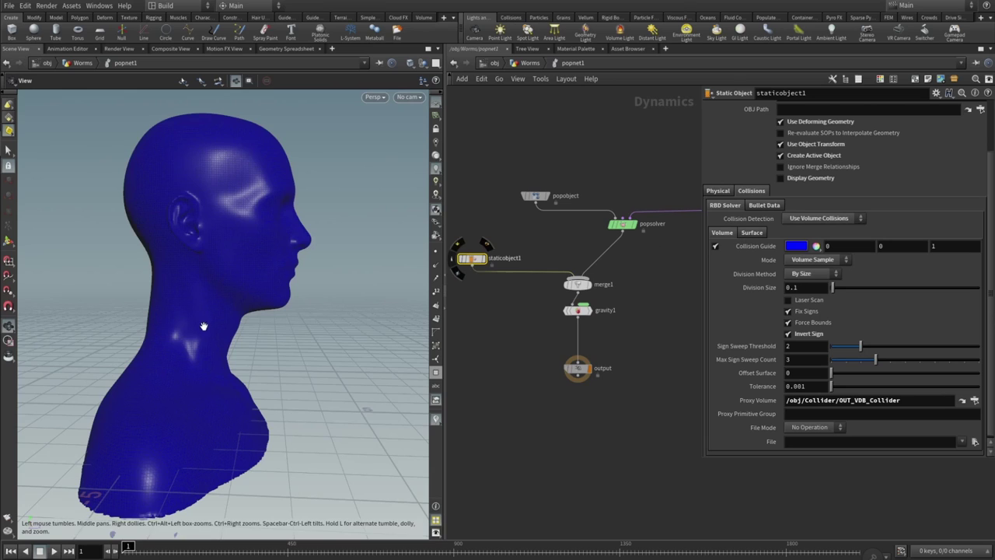
pyautogui.moveTo(203, 326); pyautogui.dragTo(256, 274)
pyautogui.click(716, 246)
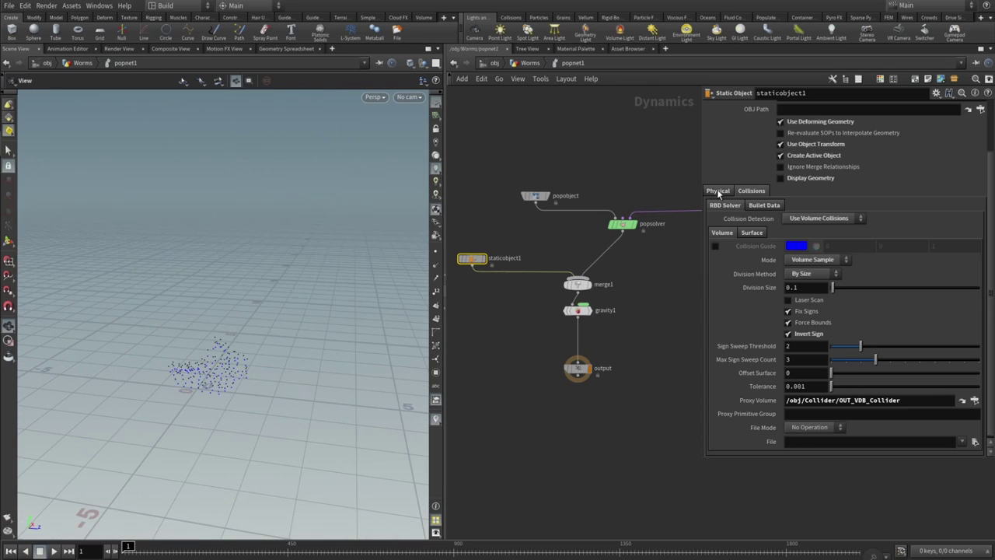
pyautogui.click(718, 193)
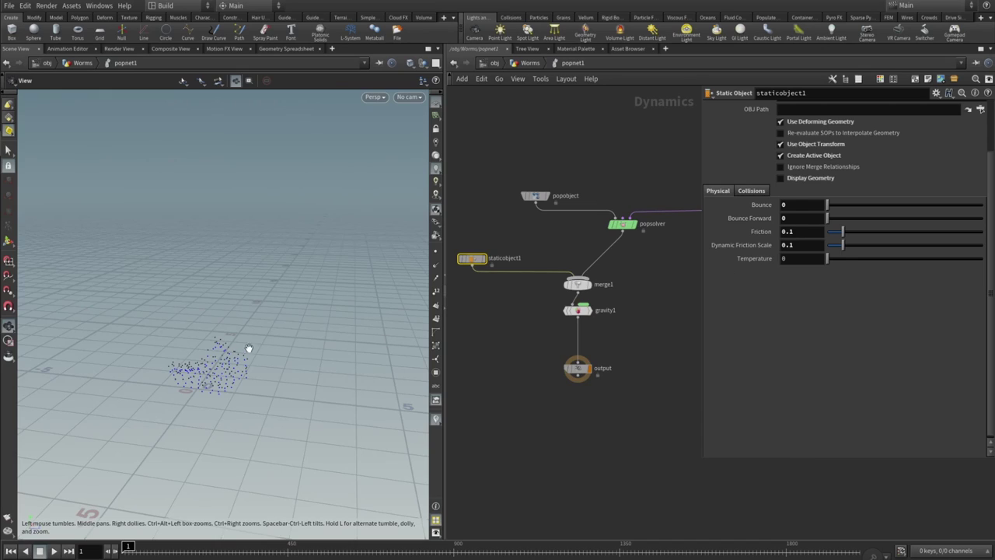
# Inspect merge1's collision relationship, then edit gravity1's Force Y value of -0.8.
pyautogui.click(579, 285)
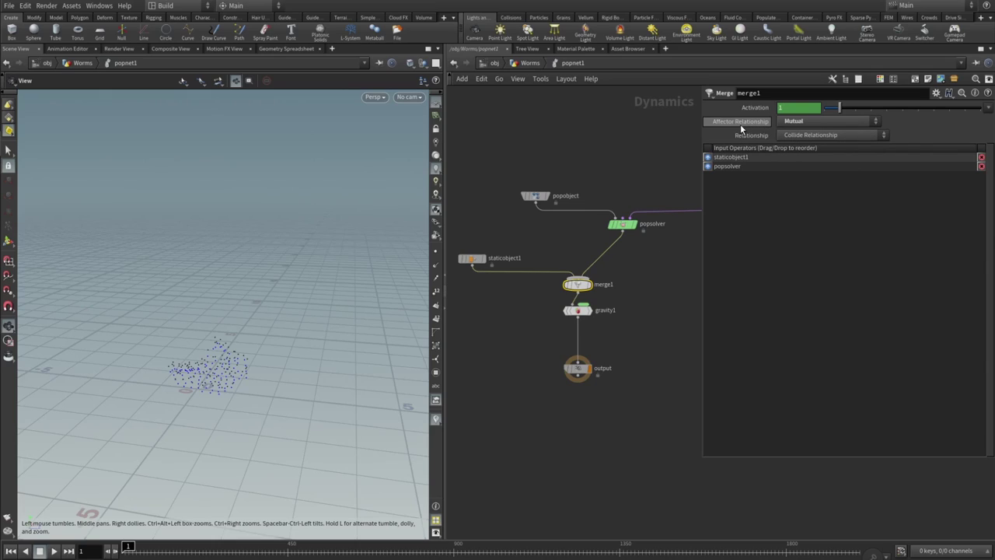
pyautogui.moveTo(740, 124)
pyautogui.click(579, 311)
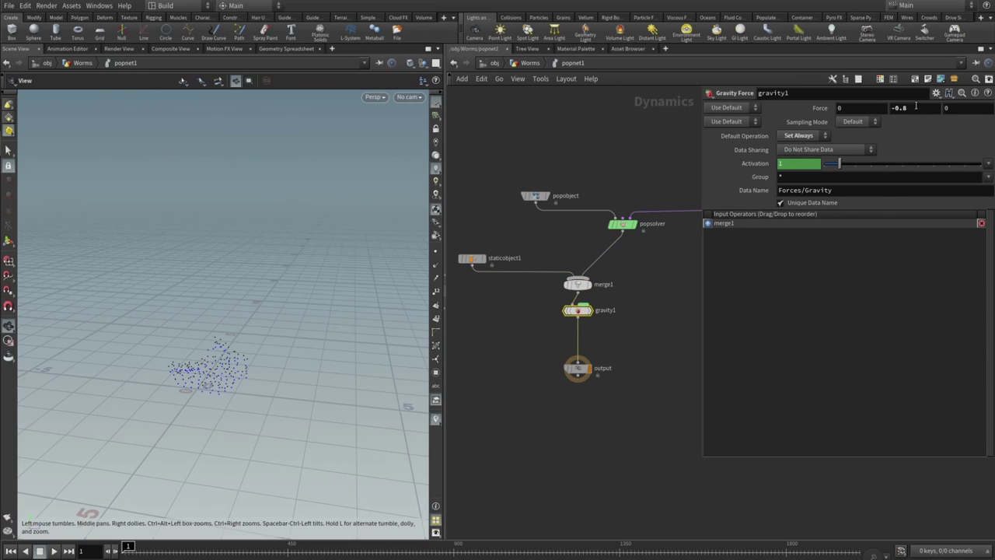
pyautogui.click(915, 107)
# Go up from popnet1 to the Worms geometry network with U.
pyautogui.press('u')
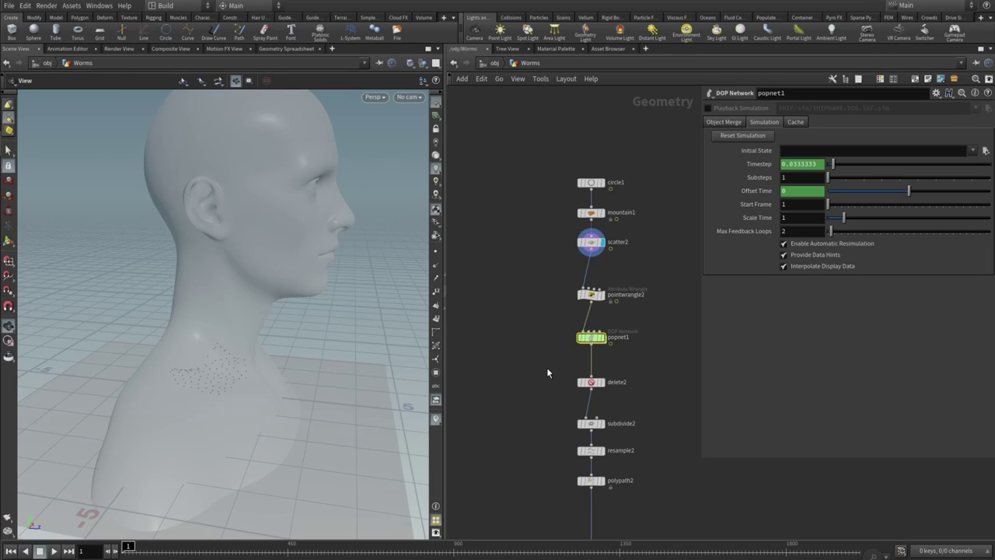
pyautogui.moveTo(589, 393)
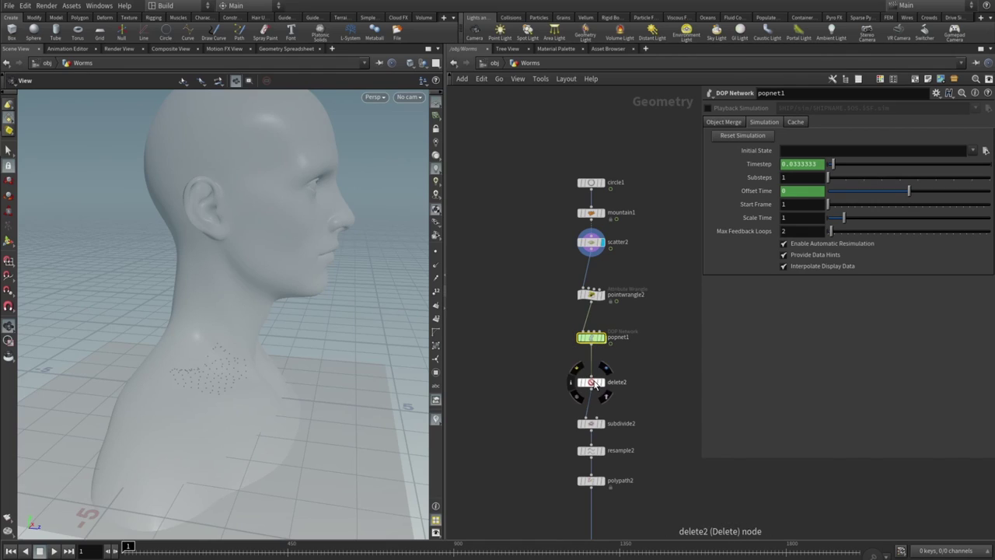
# Check delete2 deletes group1, compare popnet1's raw output, then display delete2's neck particles.
pyautogui.click(591, 382)
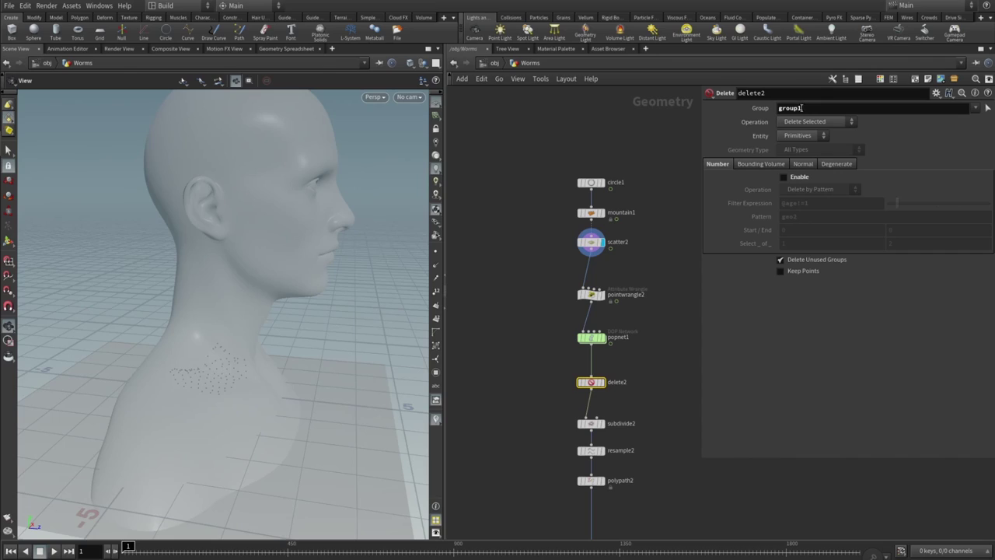
pyautogui.click(805, 108)
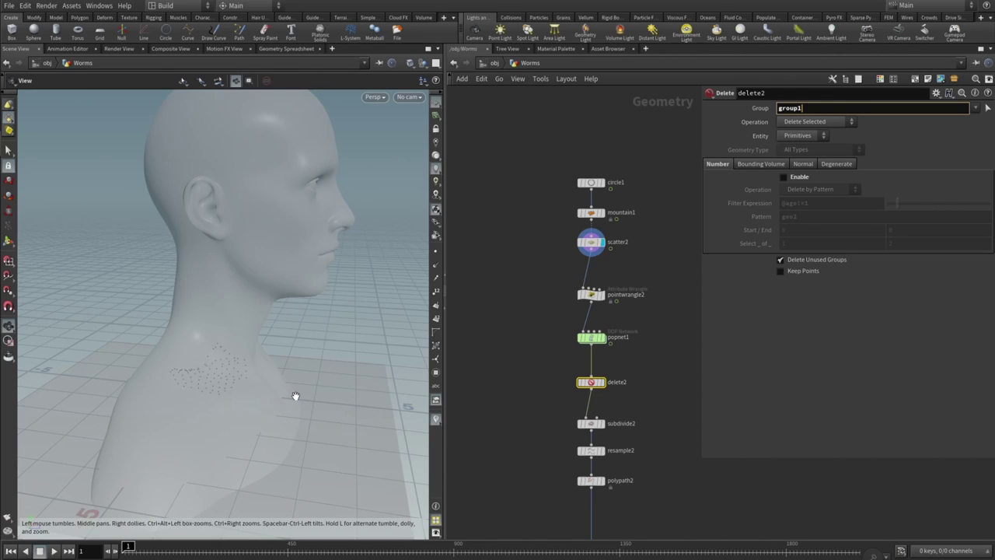
pyautogui.moveTo(295, 396); pyautogui.dragTo(304, 353)
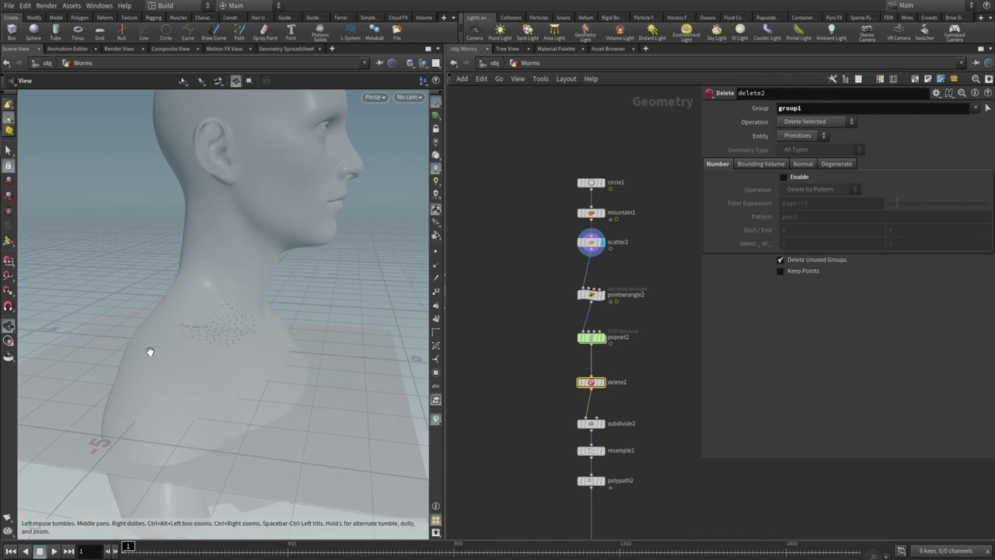
pyautogui.click(601, 337)
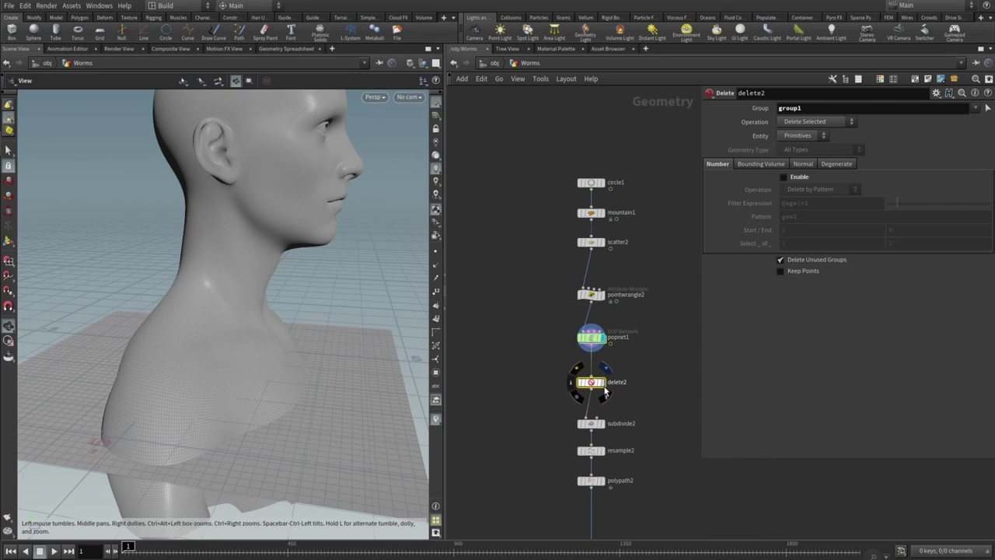
pyautogui.click(606, 386)
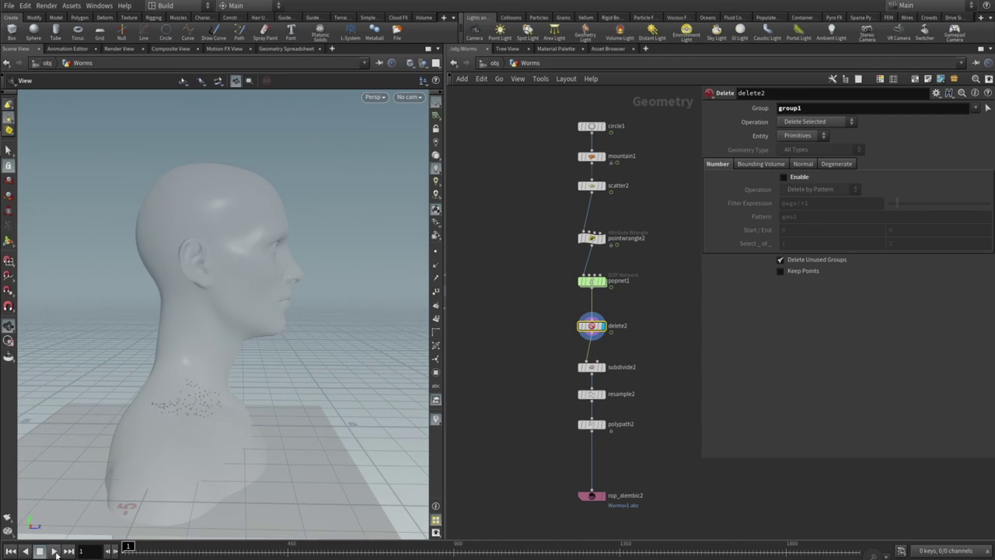
# Play the simulation to frame 131 and zoom onto the worm-covered neck and jaw.
pyautogui.click(54, 551)
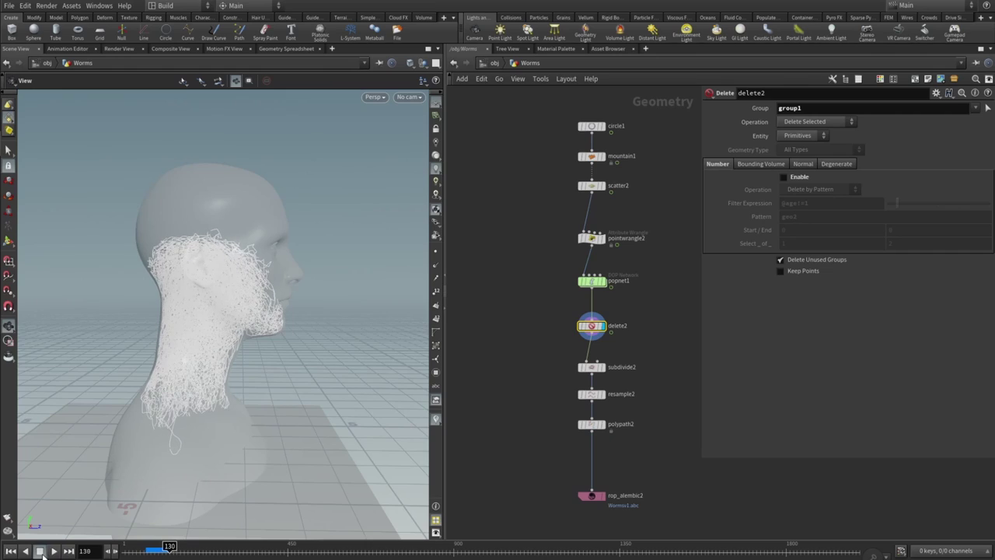
pyautogui.click(41, 551)
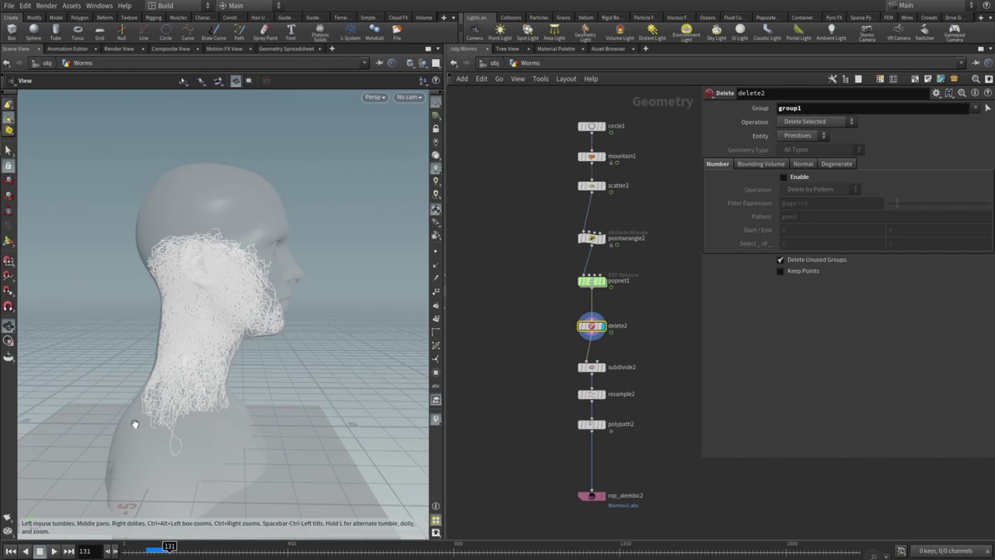
pyautogui.scroll(4, 206, 326)
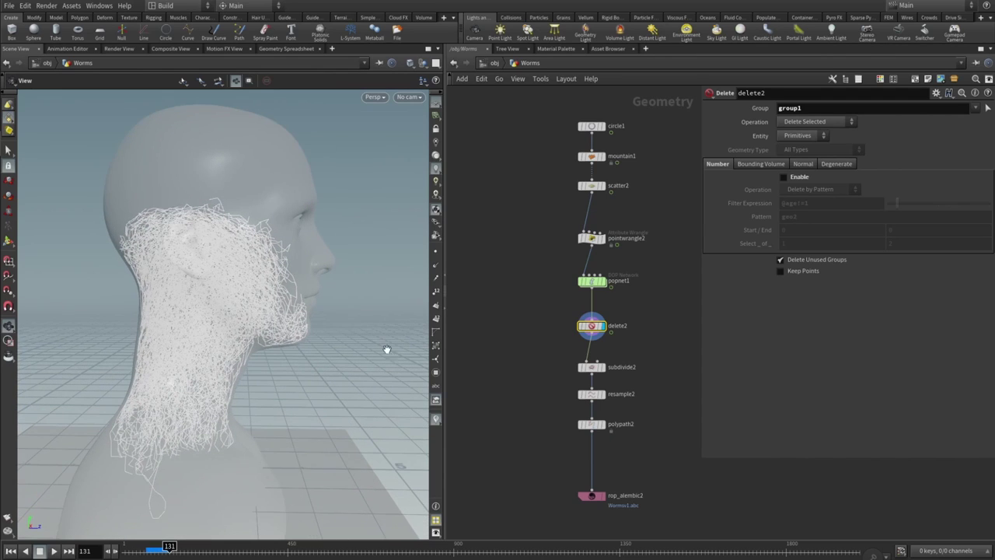
# Display subdivide2 and then resample2, briefly showing point numbers on the beard curves.
pyautogui.moveTo(555, 362); pyautogui.dragTo(593, 447)
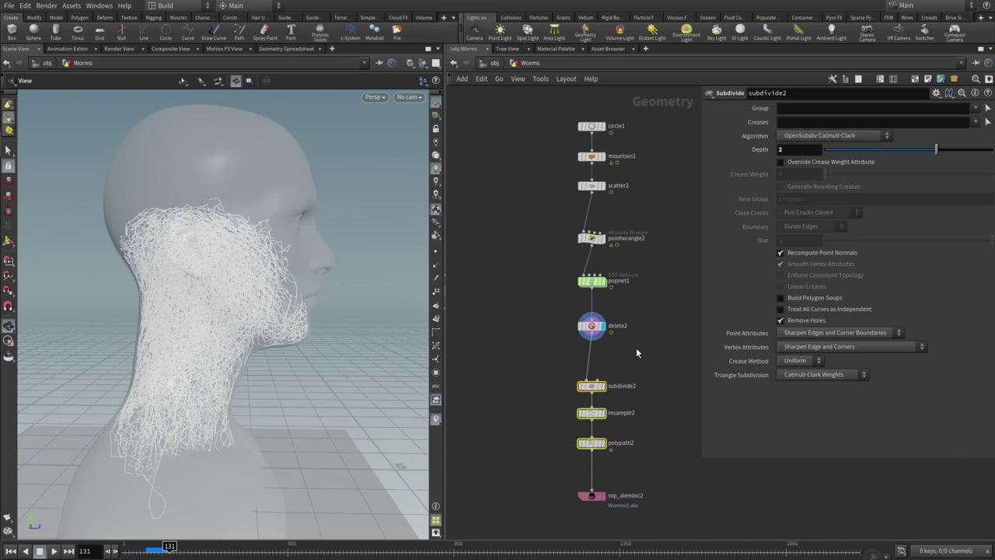
pyautogui.click(462, 409)
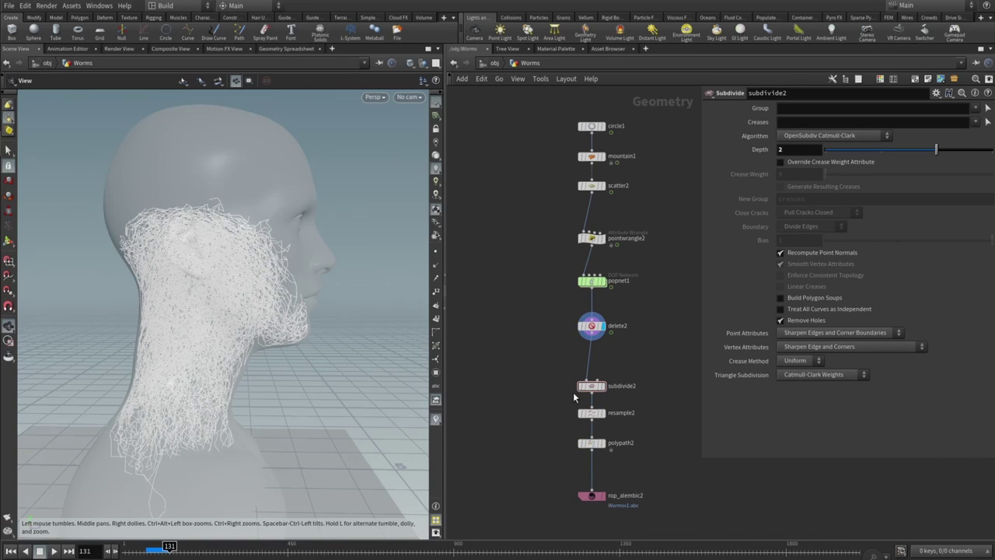
pyautogui.click(607, 392)
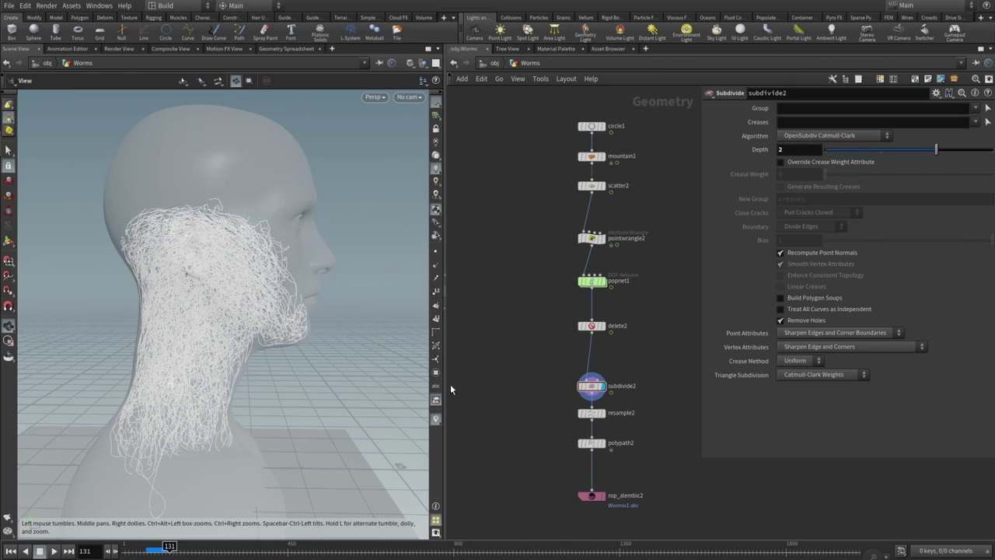
pyautogui.click(607, 418)
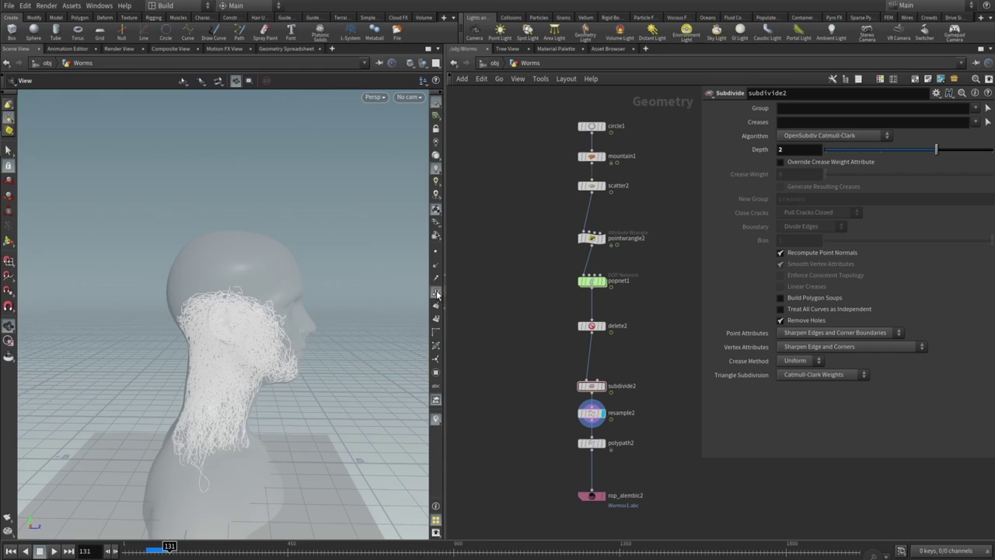
pyautogui.click(436, 294)
pyautogui.moveTo(267, 357); pyautogui.dragTo(363, 313, button='right')
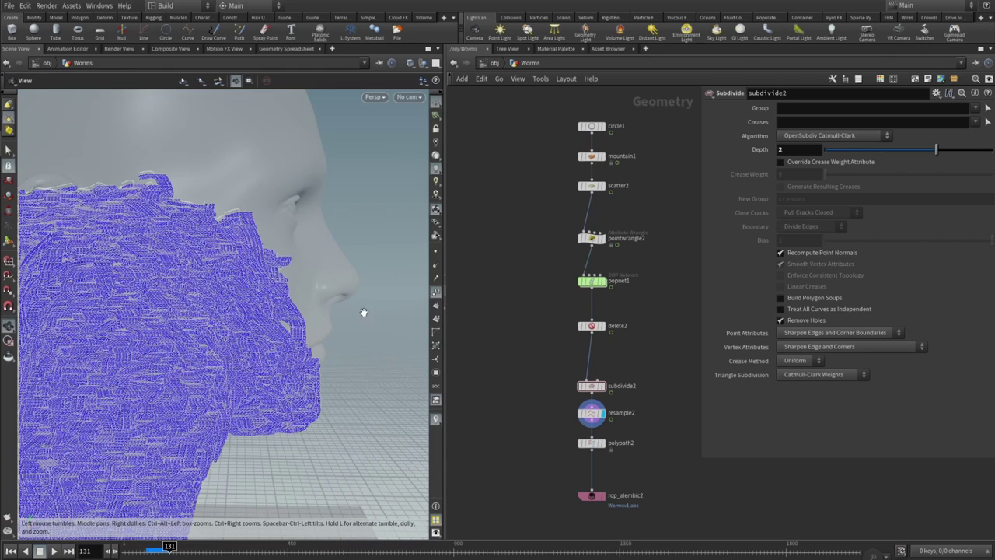
pyautogui.click(436, 294)
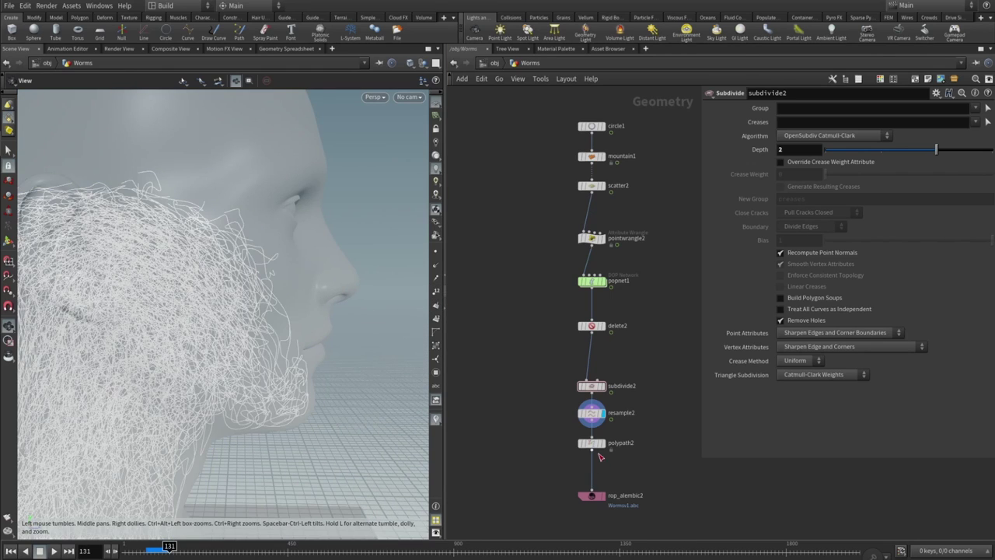
# Display polypath2's worm curves and bring the rop_alembic2 export node into view.
pyautogui.moveTo(600, 444); pyautogui.dragTo(608, 467)
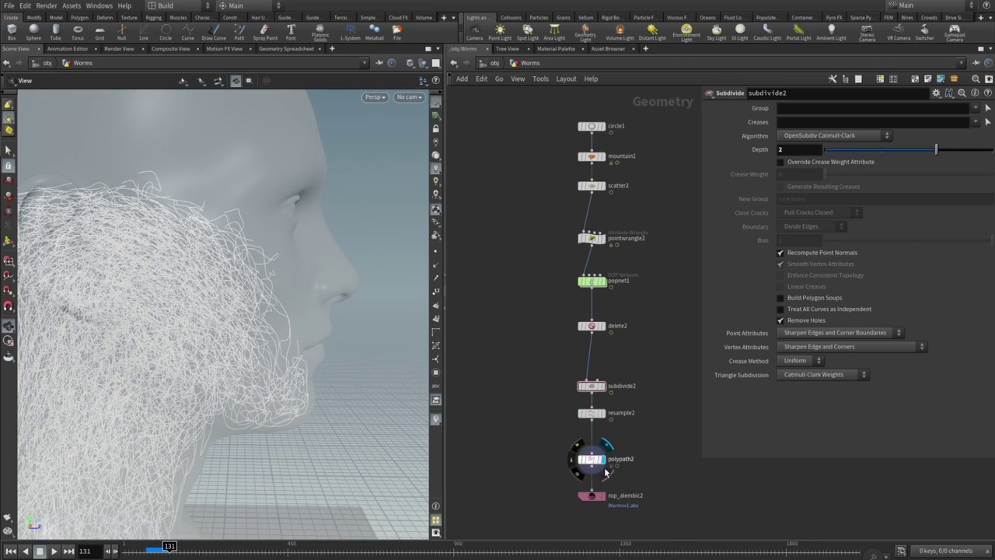
pyautogui.click(605, 445)
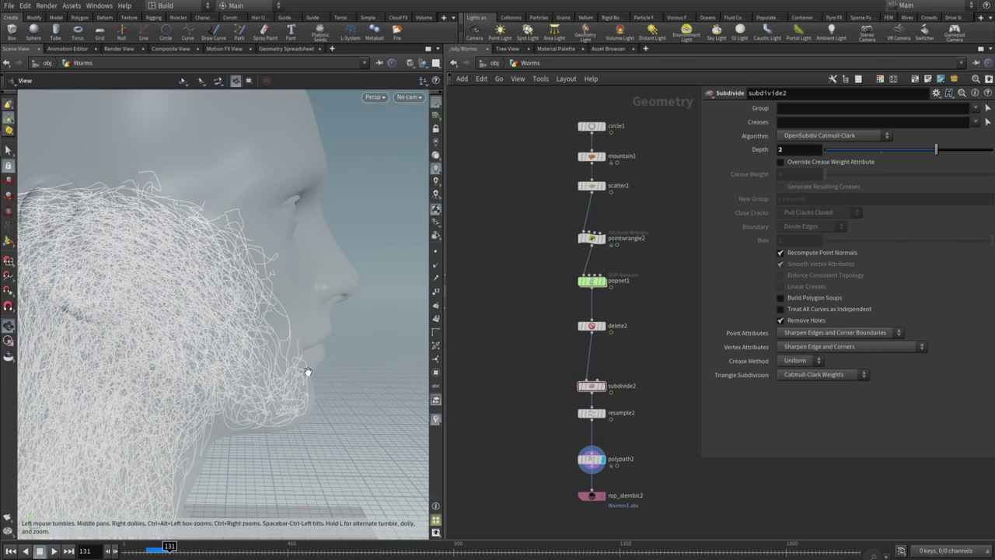
pyautogui.moveTo(592, 461); pyautogui.dragTo(593, 449)
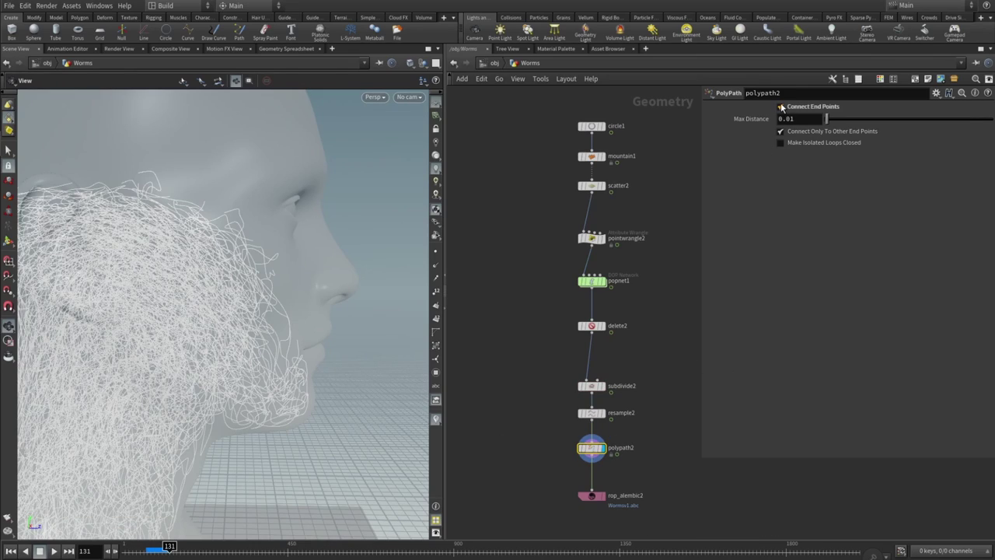
pyautogui.click(523, 458)
pyautogui.moveTo(523, 458); pyautogui.dragTo(521, 426, button='middle')
# Set rop_alembic2 to export frames 0–380 to $HIP/Wormsv1.abc, moving the node lower.
pyautogui.click(587, 437)
pyautogui.moveTo(587, 440); pyautogui.dragTo(586, 465)
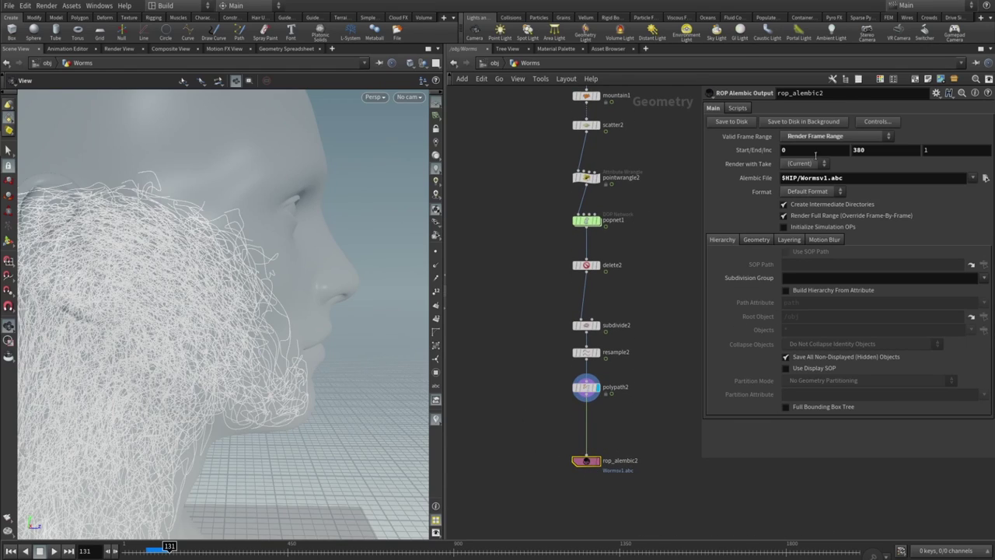
pyautogui.click(875, 149)
pyautogui.click(890, 178)
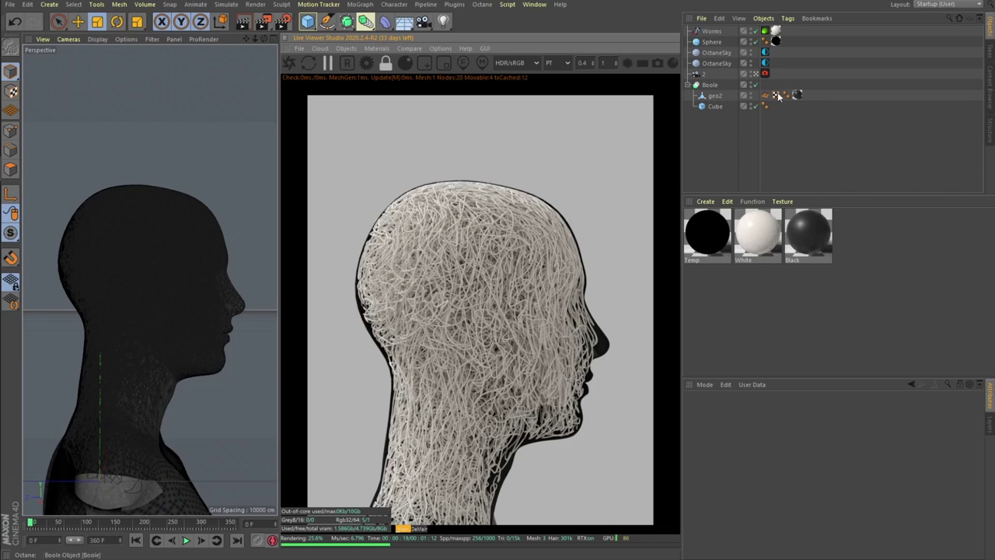
# Turn off Boole's editor visibility, select its cutting Cube, and orbit to view the Cube beside the head.
pyautogui.click(714, 95)
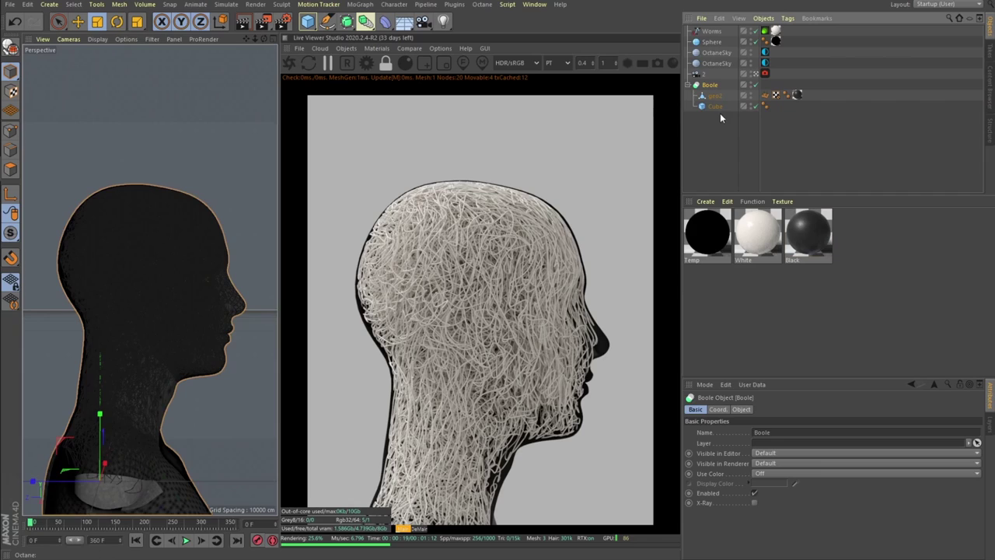
pyautogui.click(719, 112)
pyautogui.click(715, 108)
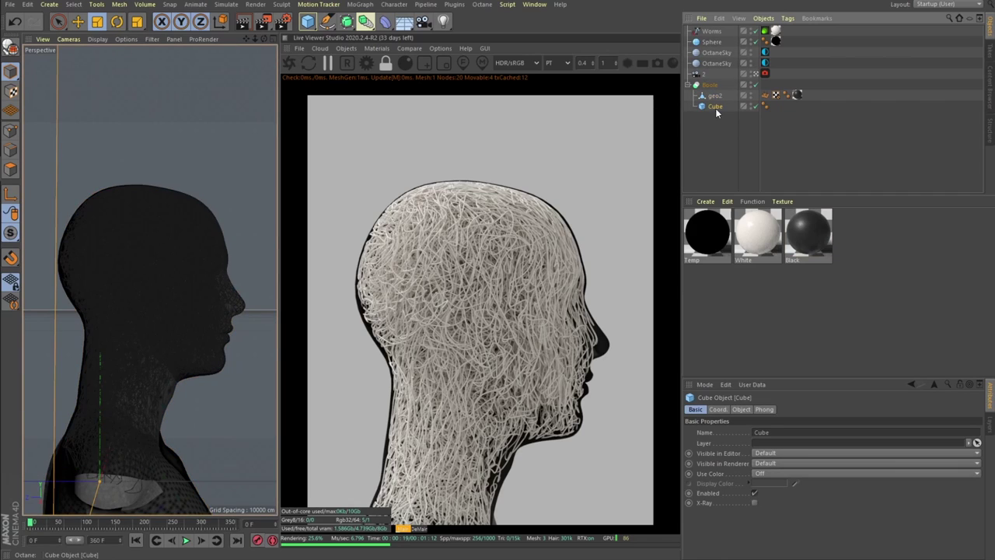
pyautogui.click(752, 84)
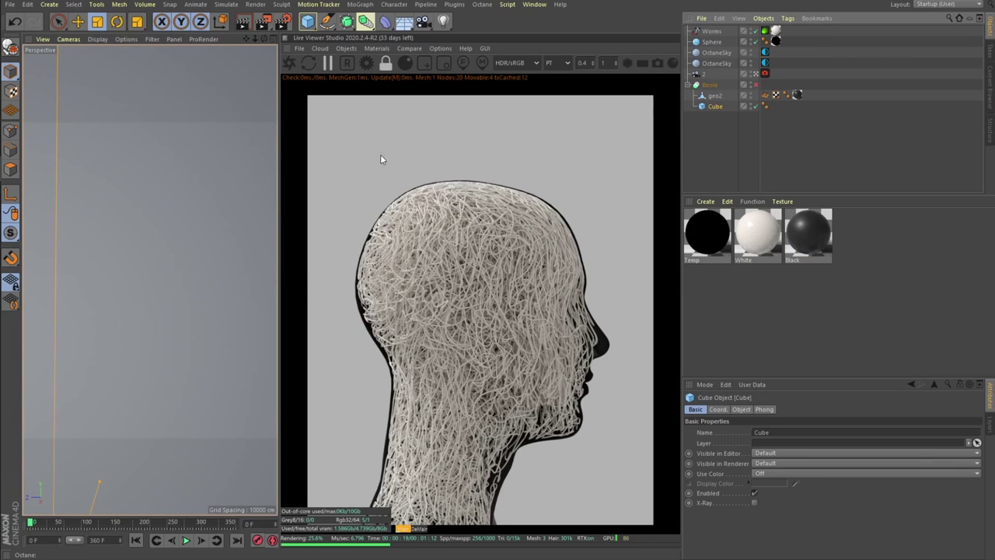
pyautogui.keyDown('alt'); pyautogui.moveTo(278, 151); pyautogui.dragTo(168, 217); pyautogui.keyUp('alt')
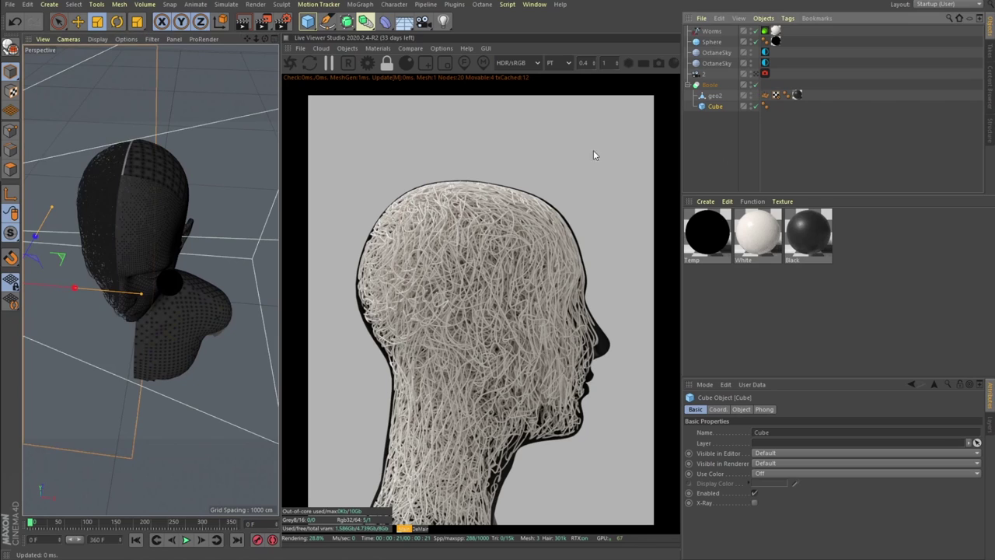
pyautogui.keyDown('alt'); pyautogui.moveTo(129, 216); pyautogui.dragTo(181, 182); pyautogui.keyUp('alt')
# Inspect the sliced head up close and select the small black sphere near the ear.
pyautogui.scroll(5, 190, 234)
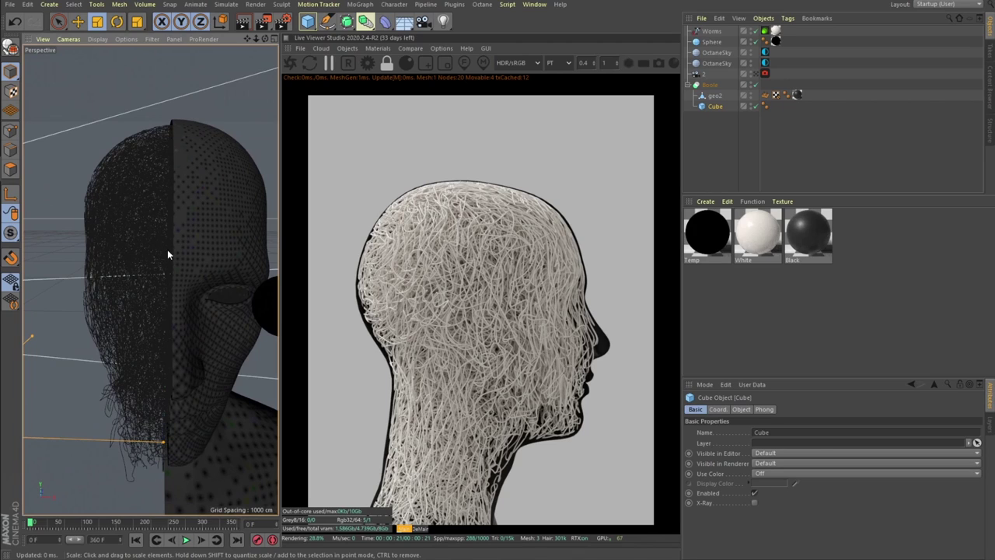
pyautogui.keyDown('alt'); pyautogui.moveTo(168, 254); pyautogui.dragTo(168, 229); pyautogui.keyUp('alt')
pyautogui.scroll(-3, 102, 239)
pyautogui.scroll(2, 236, 168)
pyautogui.click(185, 284)
pyautogui.keyDown('alt'); pyautogui.moveTo(235, 169); pyautogui.dragTo(175, 217); pyautogui.keyUp('alt')
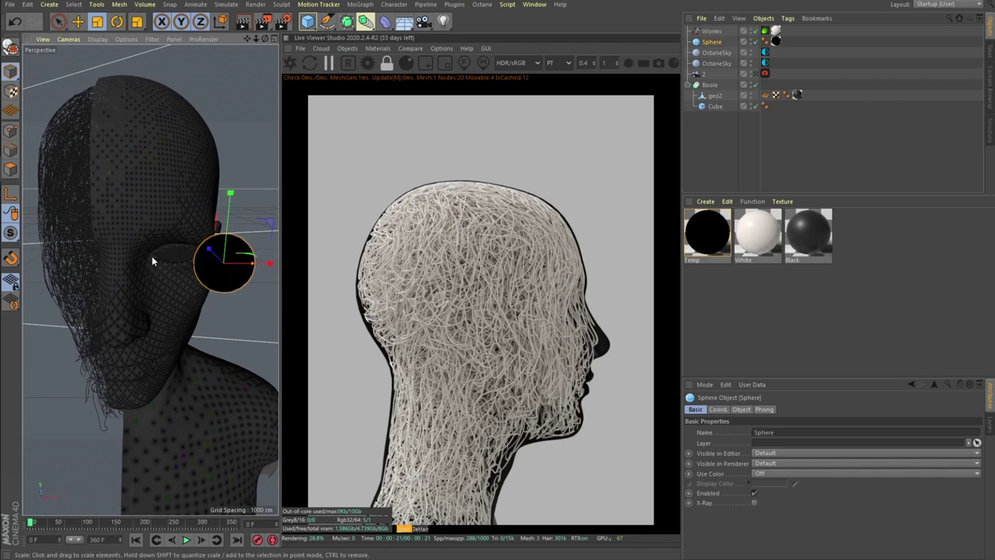
pyautogui.scroll(3, 200, 247)
pyautogui.scroll(-2, 180, 252)
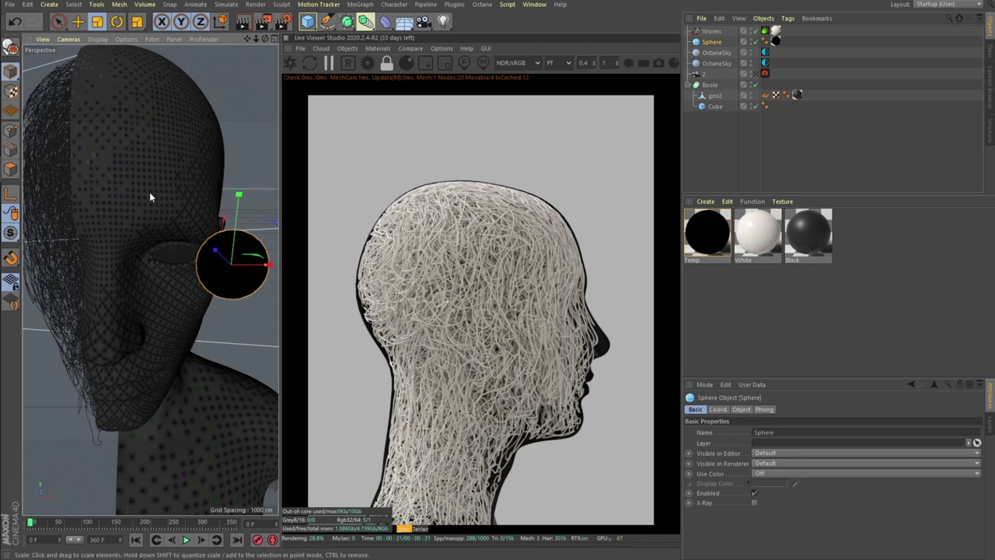
# Bring up the Temp material's black diffuse settings.
pyautogui.keyDown('alt'); pyautogui.moveTo(150, 197); pyautogui.dragTo(201, 232); pyautogui.keyUp('alt')
pyautogui.click(725, 251)
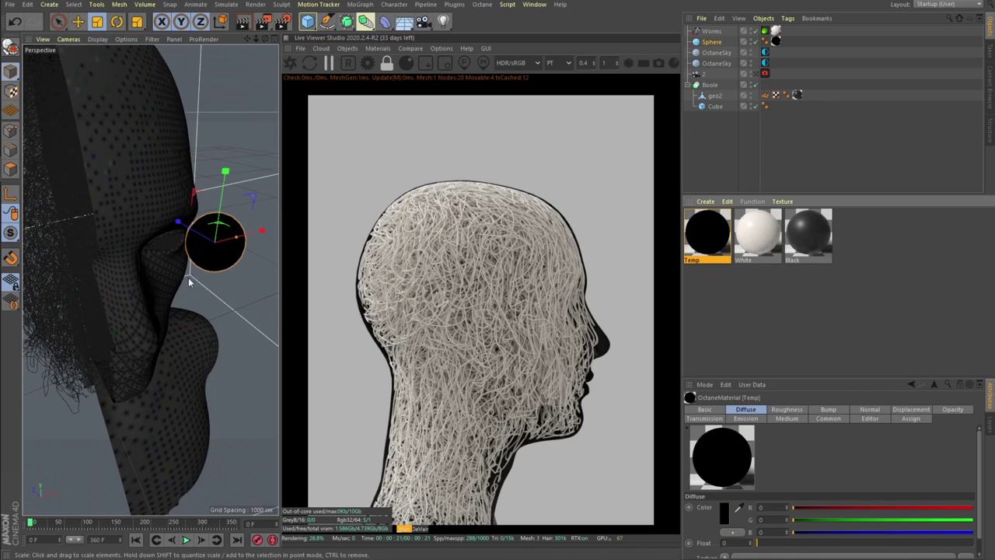
pyautogui.keyDown('alt'); pyautogui.moveTo(173, 244); pyautogui.dragTo(211, 253); pyautogui.keyUp('alt')
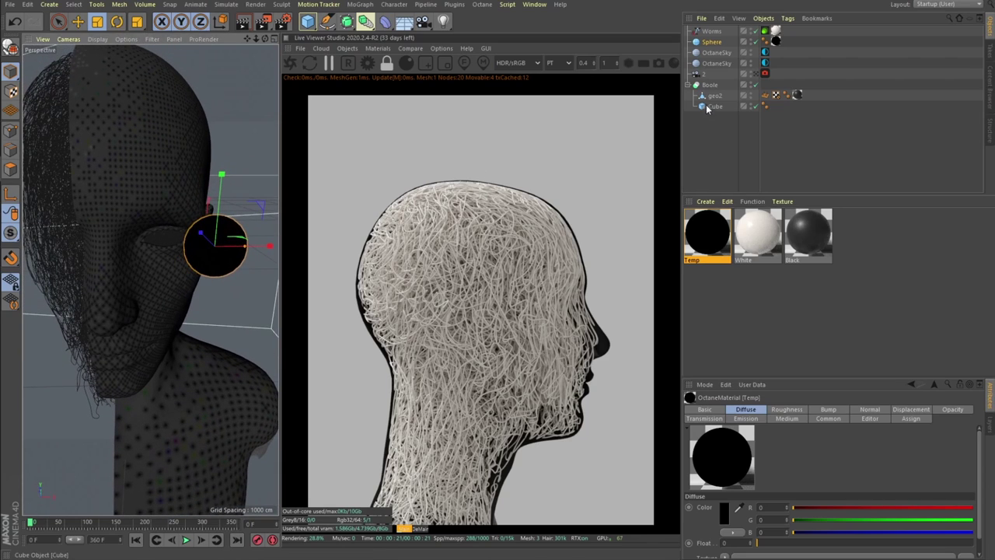
# Switch to the Right view, refresh the Octane Live Viewer, and step to frame 2.
pyautogui.hotkey('ctrl', 'shift', 'z')
pyautogui.hotkey('ctrl', 'shift', 'z')
pyautogui.hotkey('ctrl', 'shift', 'z')
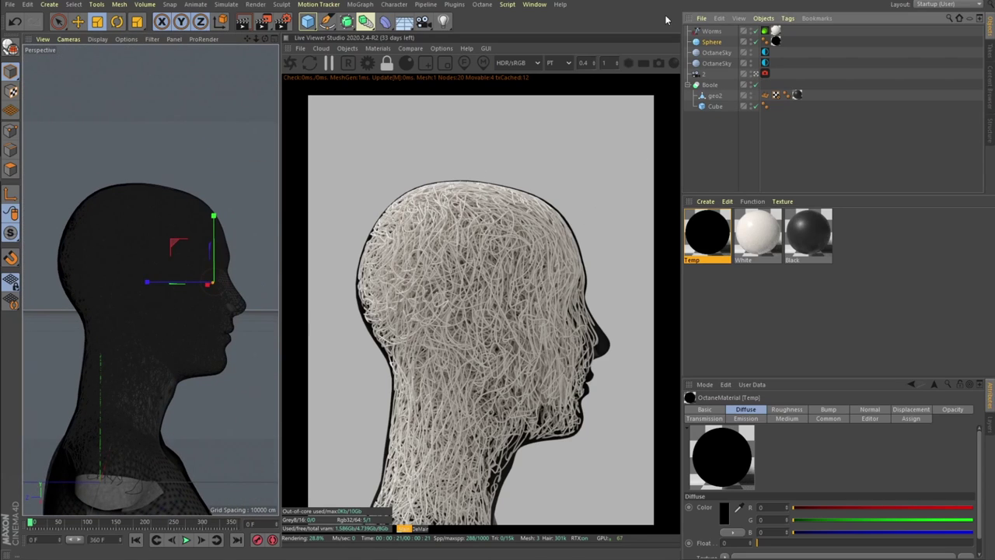
pyautogui.click(289, 62)
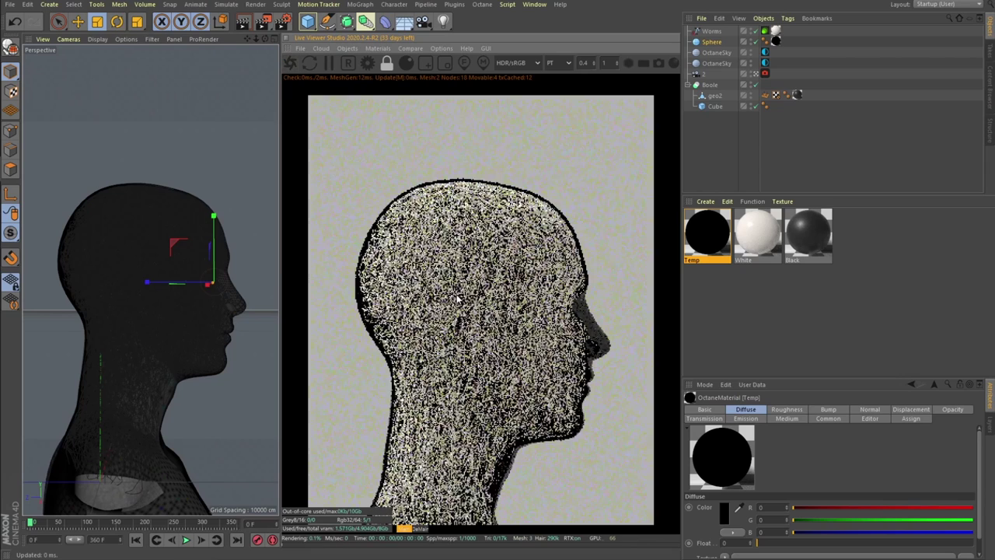
pyautogui.press('g')
pyautogui.press('g')
# Show the Worms Octane tag's Hair settings: Render As Hair on, root and tip thickness 1.
pyautogui.click(711, 31)
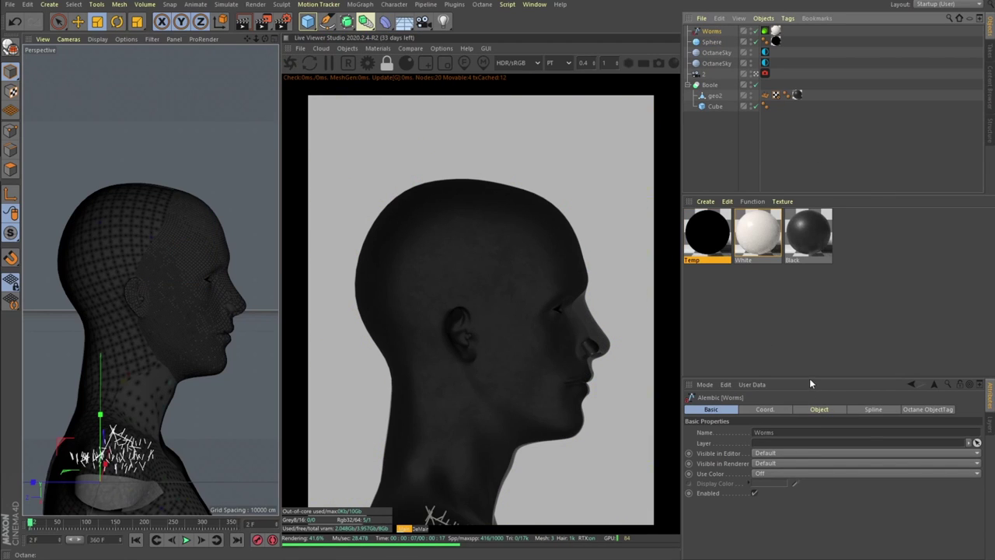
pyautogui.moveTo(811, 381); pyautogui.dragTo(807, 305)
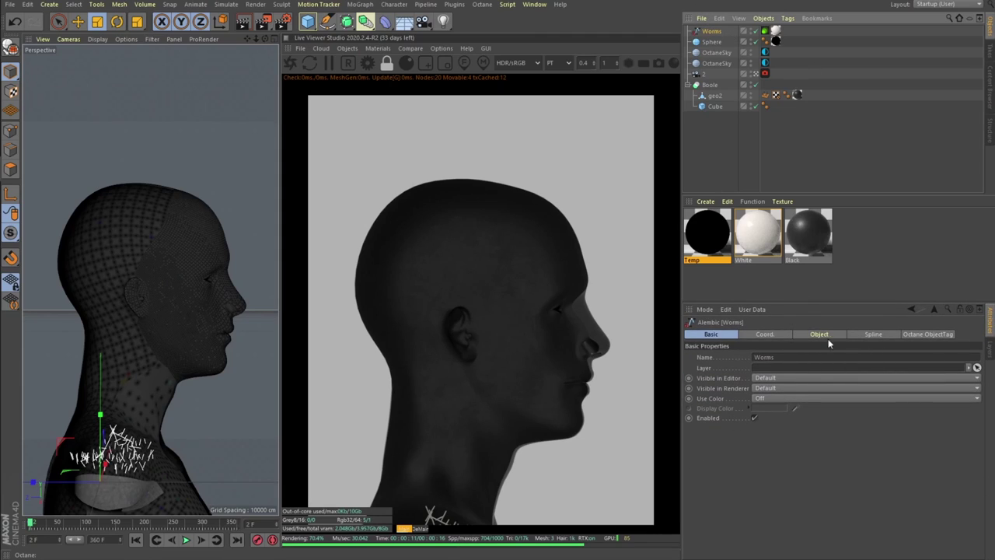
pyautogui.click(765, 31)
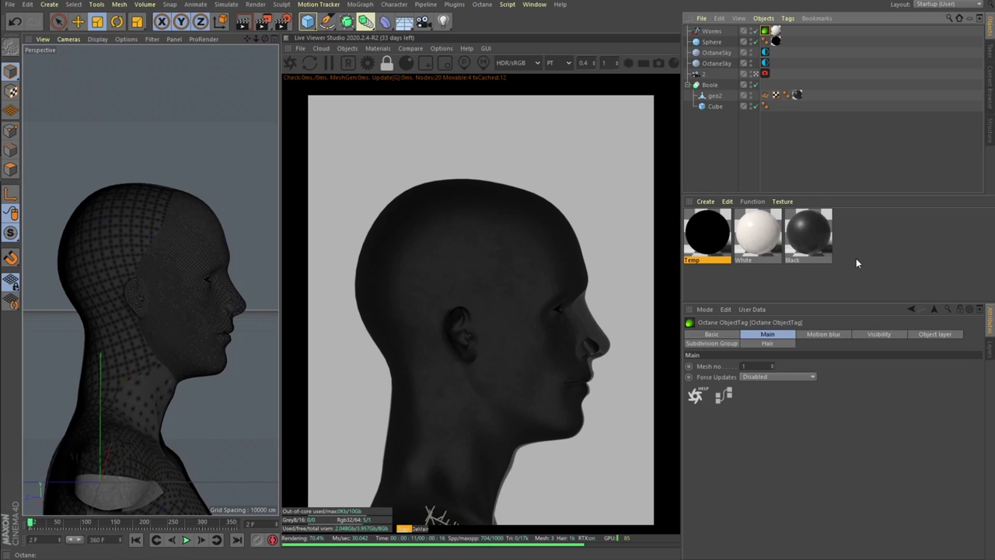
pyautogui.click(768, 344)
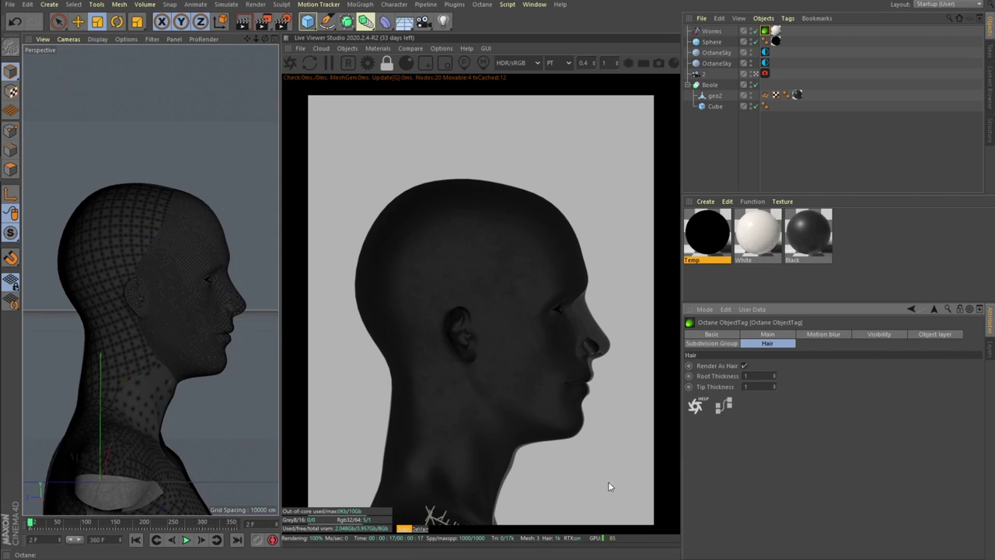
# Review the White material, both OctaneSky environment tags, and the sky's ImageTexture.
pyautogui.click(745, 243)
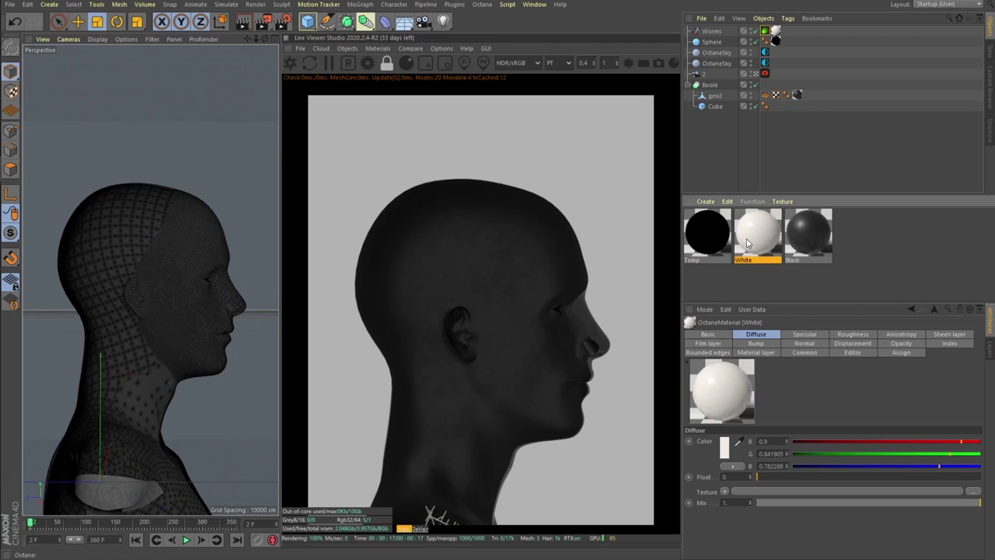
pyautogui.click(716, 64)
pyautogui.click(765, 63)
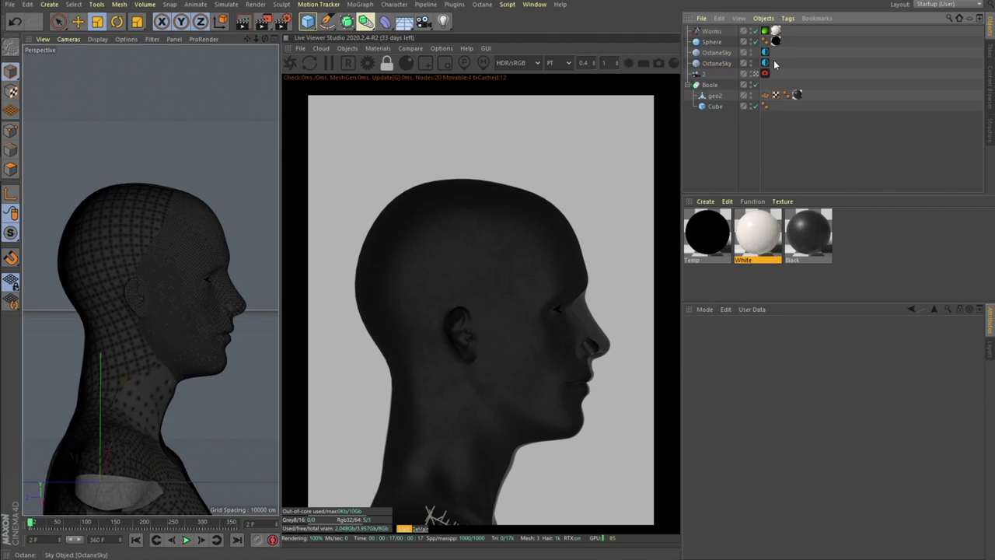
pyautogui.click(751, 404)
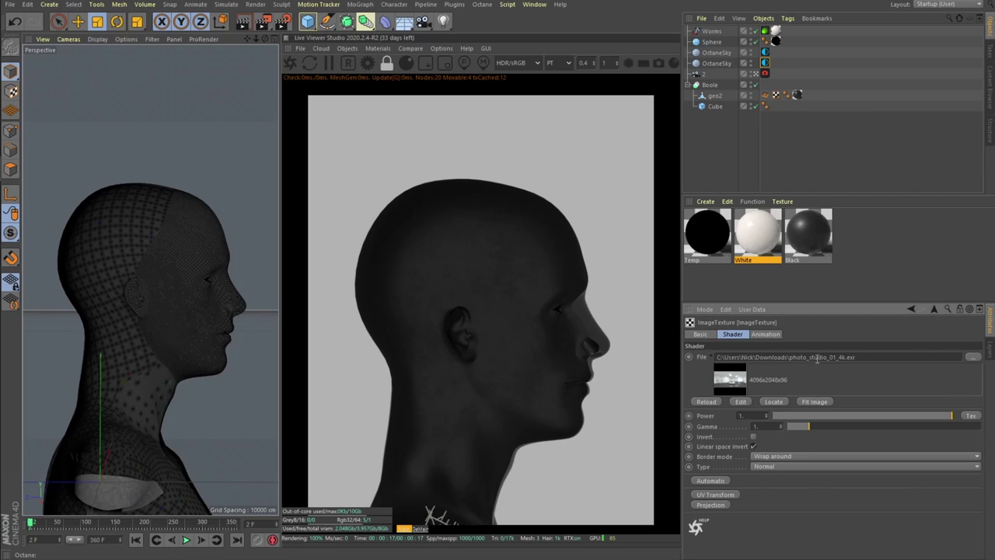
pyautogui.click(933, 309)
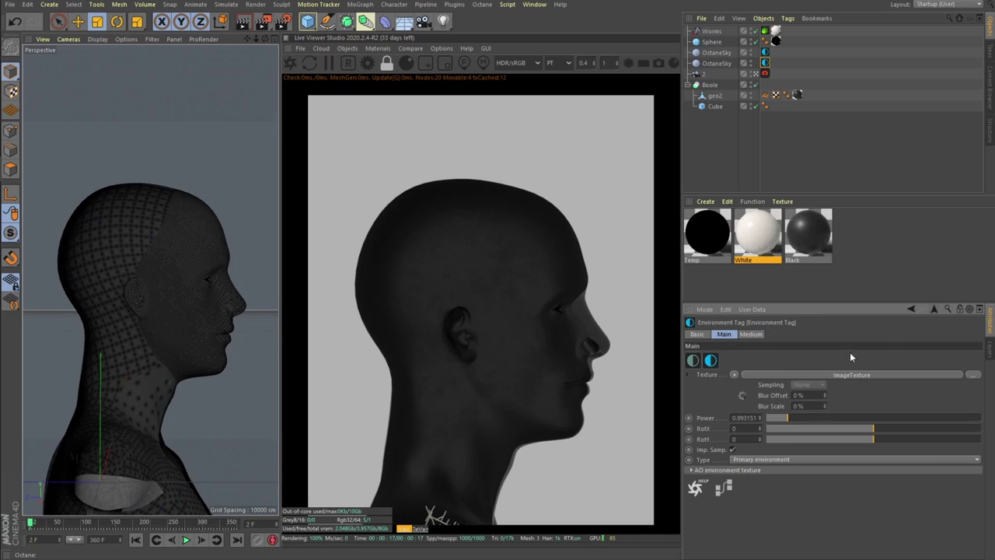
pyautogui.click(764, 52)
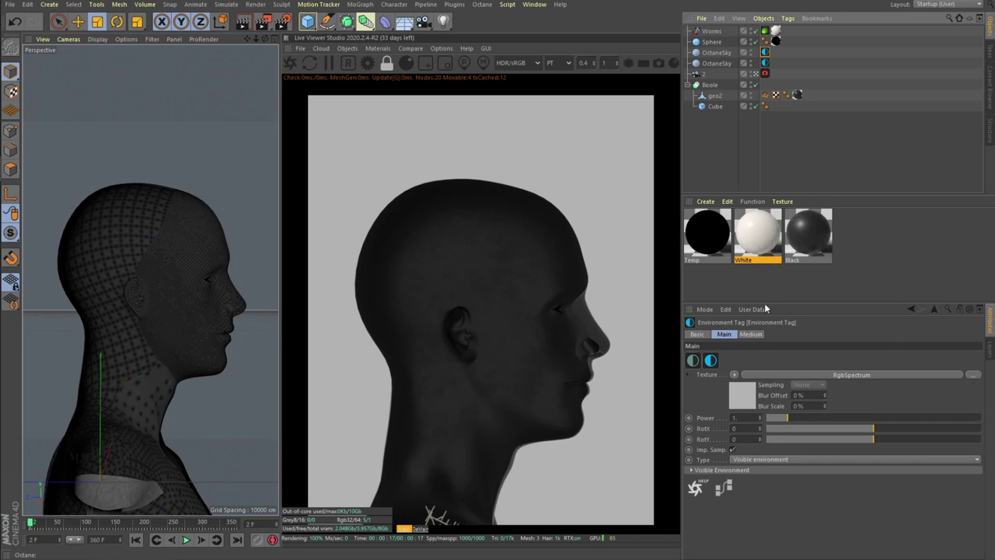
pyautogui.click(729, 471)
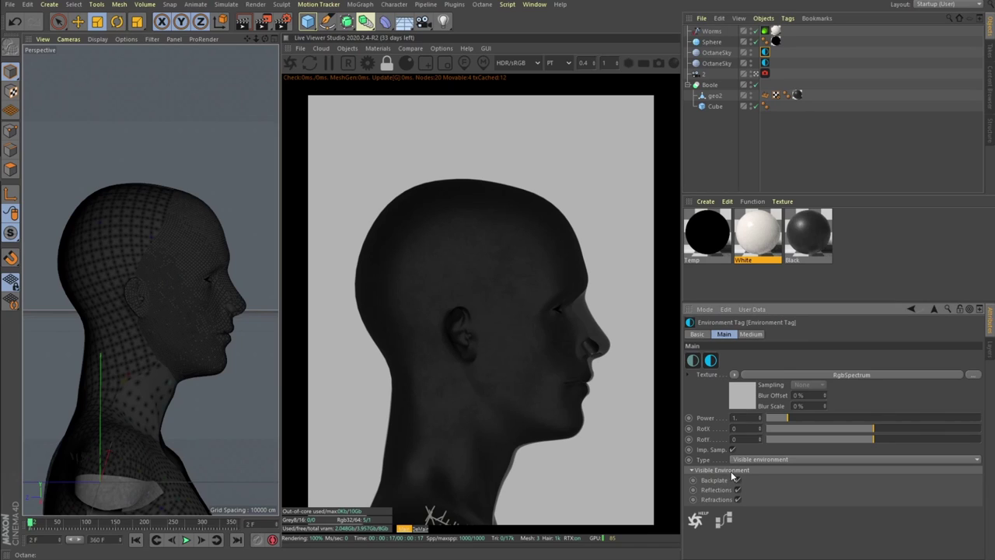
pyautogui.click(705, 78)
# Check camera 2's lens properties and its Octane Camera Imager settings (Exposure 1.125488, sRGB).
pyautogui.click(705, 77)
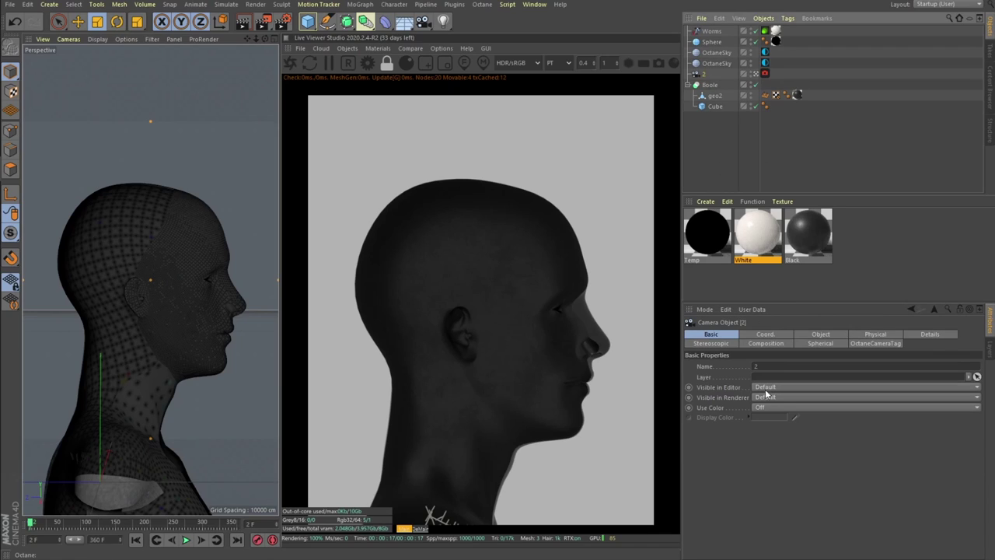
pyautogui.click(820, 335)
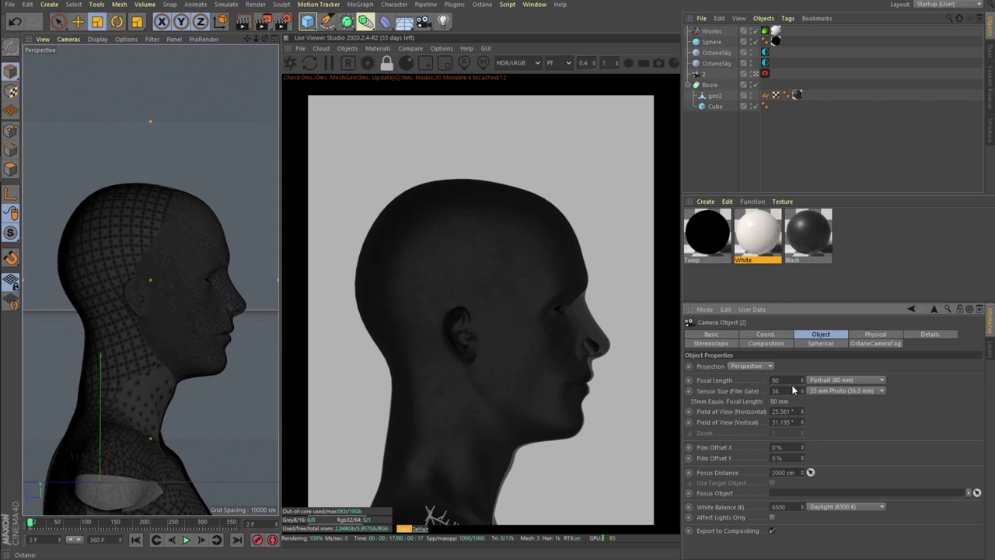
pyautogui.click(765, 73)
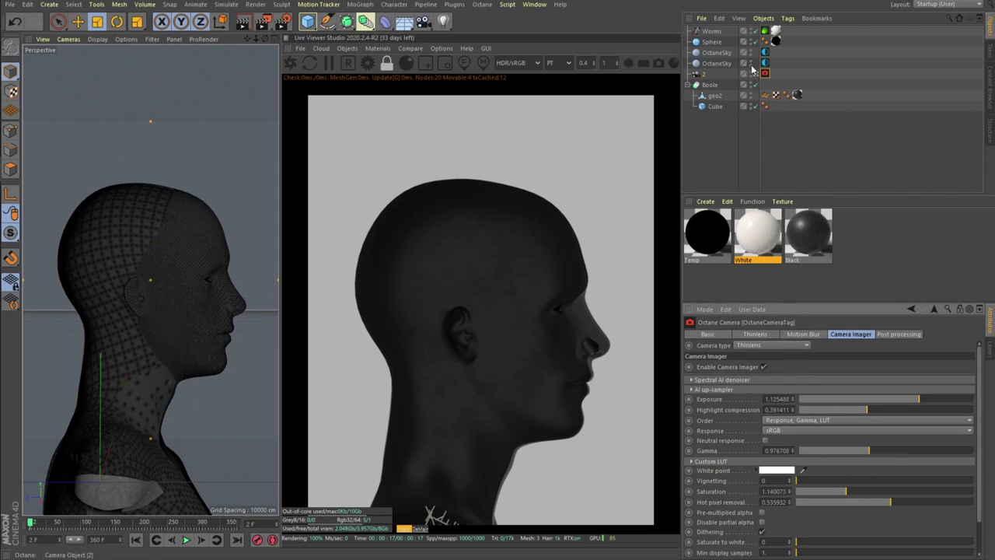
# Scrub the timeline from about frame 100 to frame 221 so worm hairs fill the head.
pyautogui.click(88, 523)
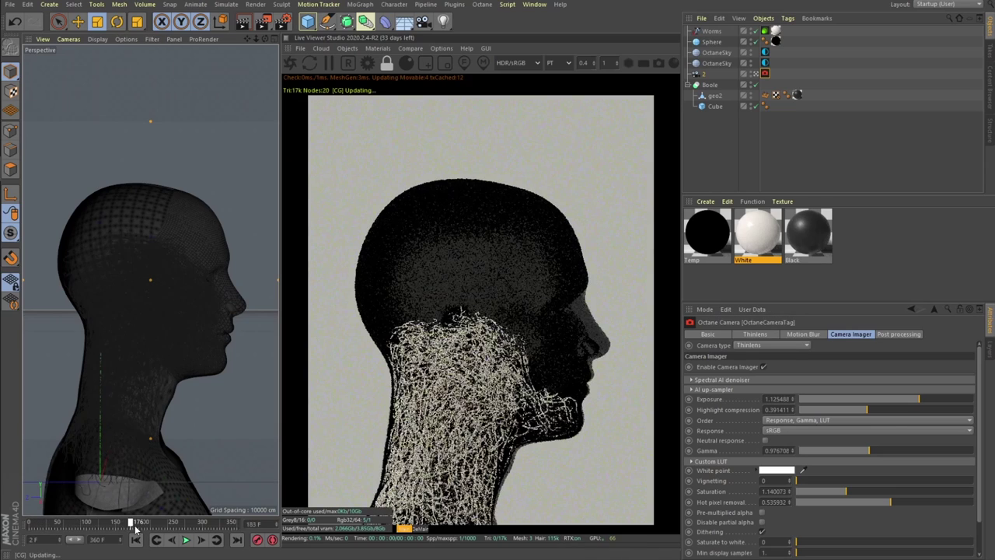
pyautogui.moveTo(129, 522); pyautogui.dragTo(159, 523)
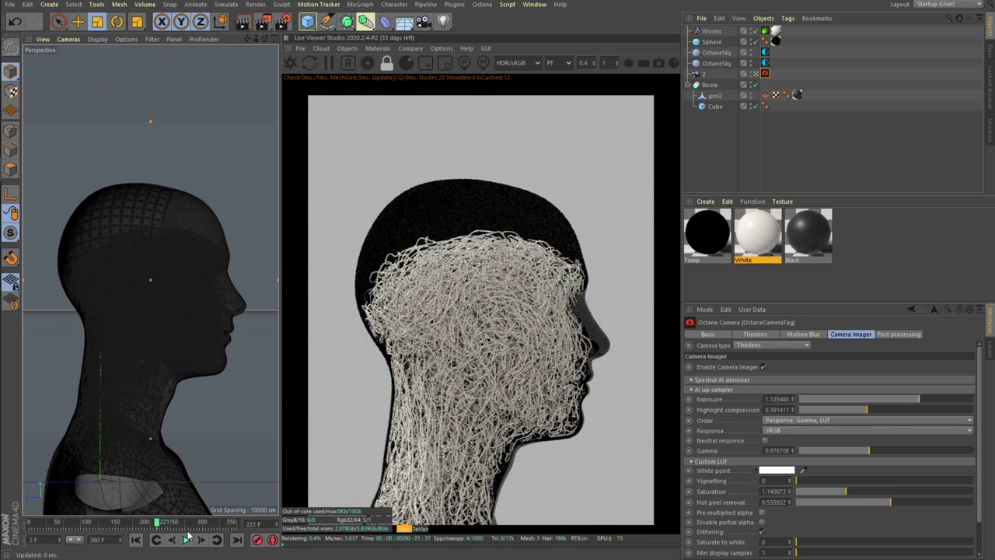